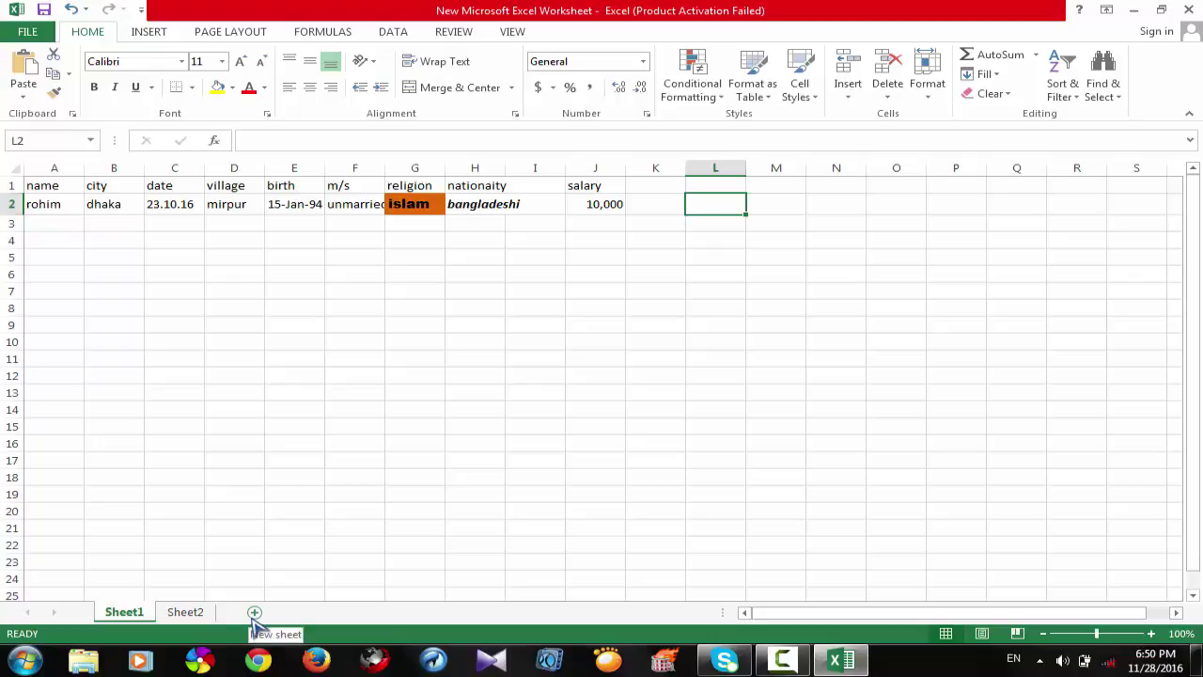
left_click(187, 614)
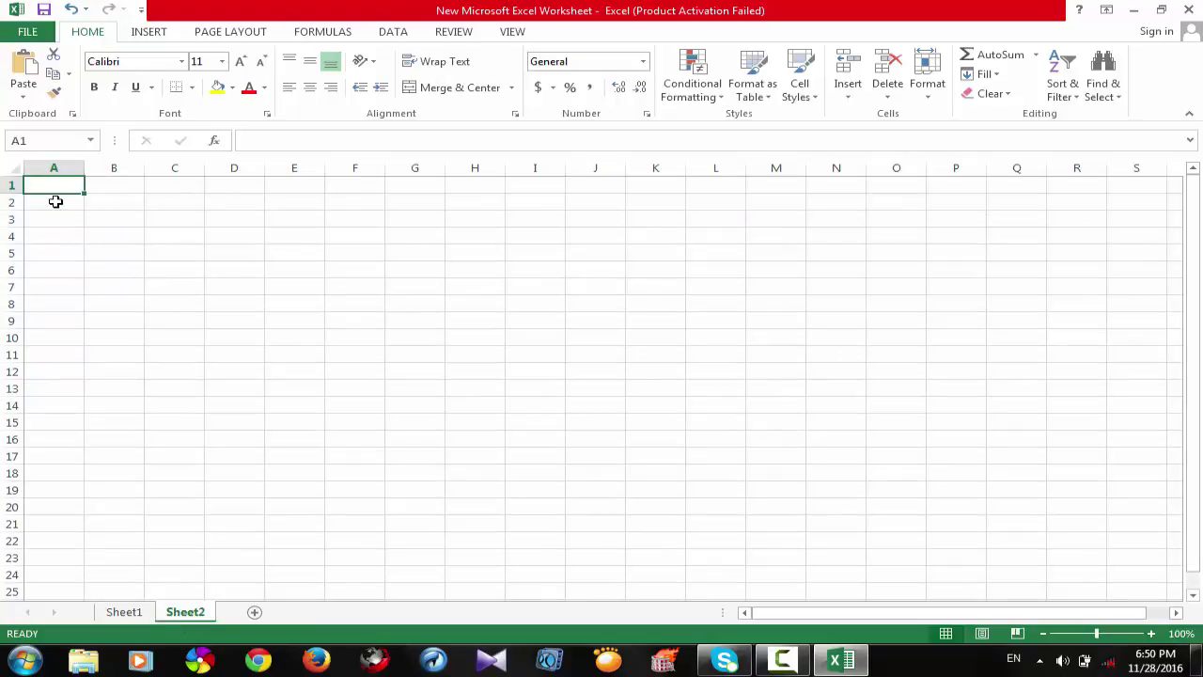
left_click(124, 618)
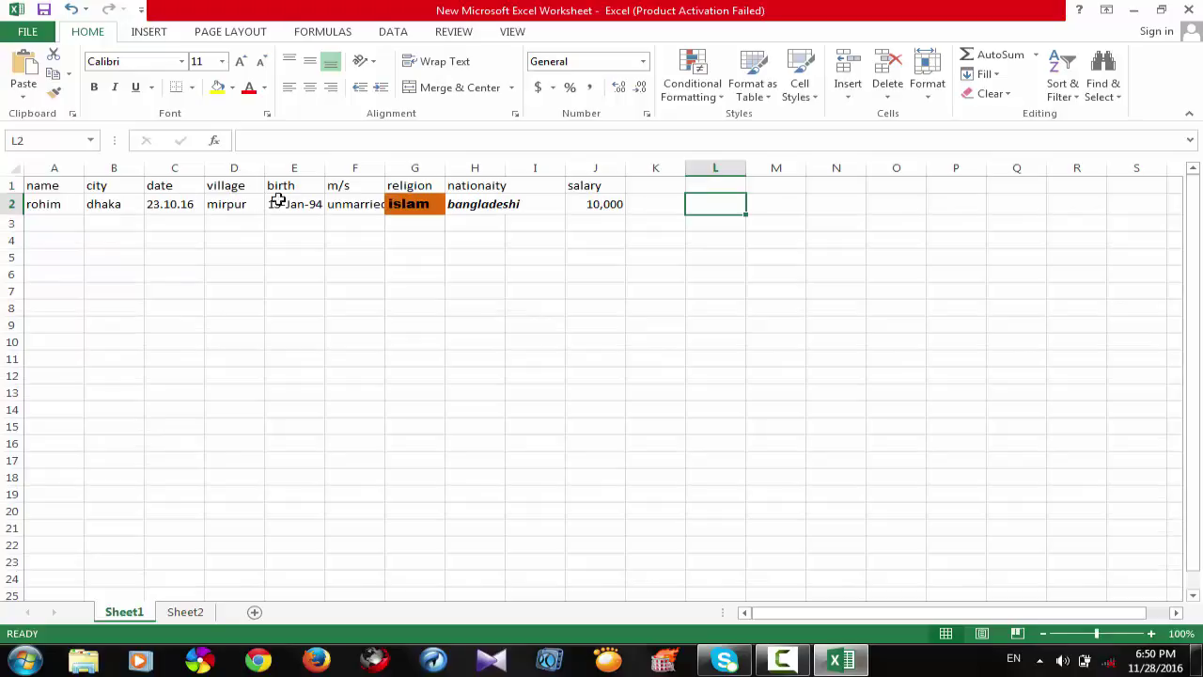
left_click(596, 207)
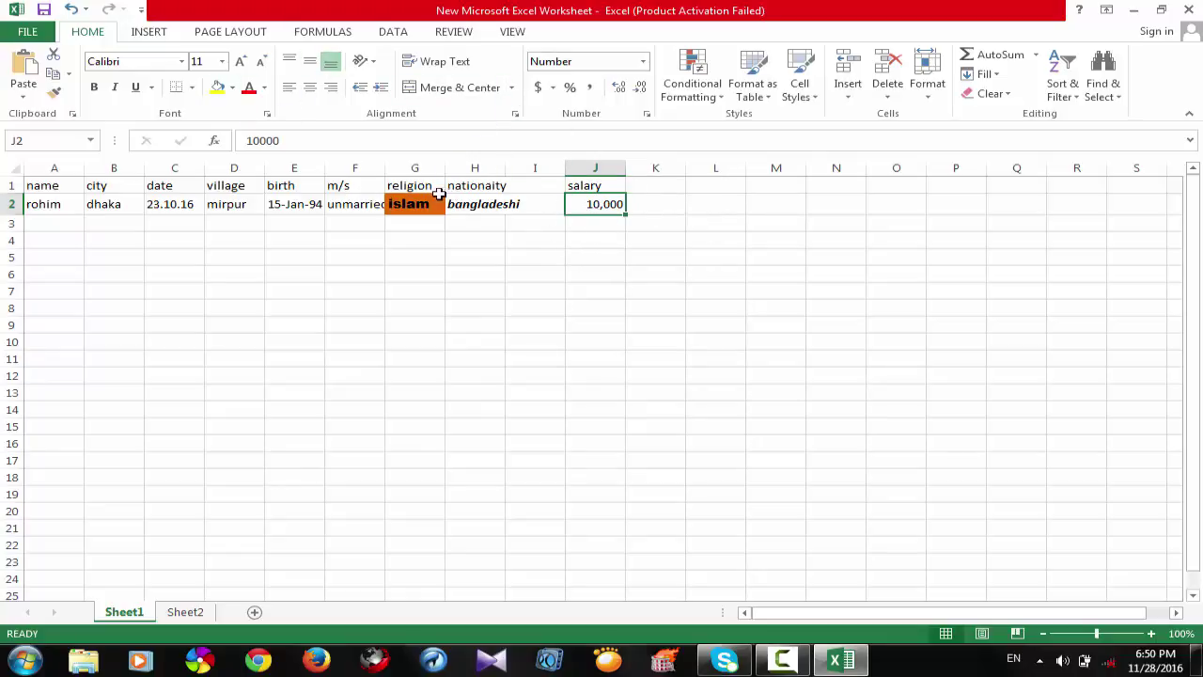
left_click(498, 208)
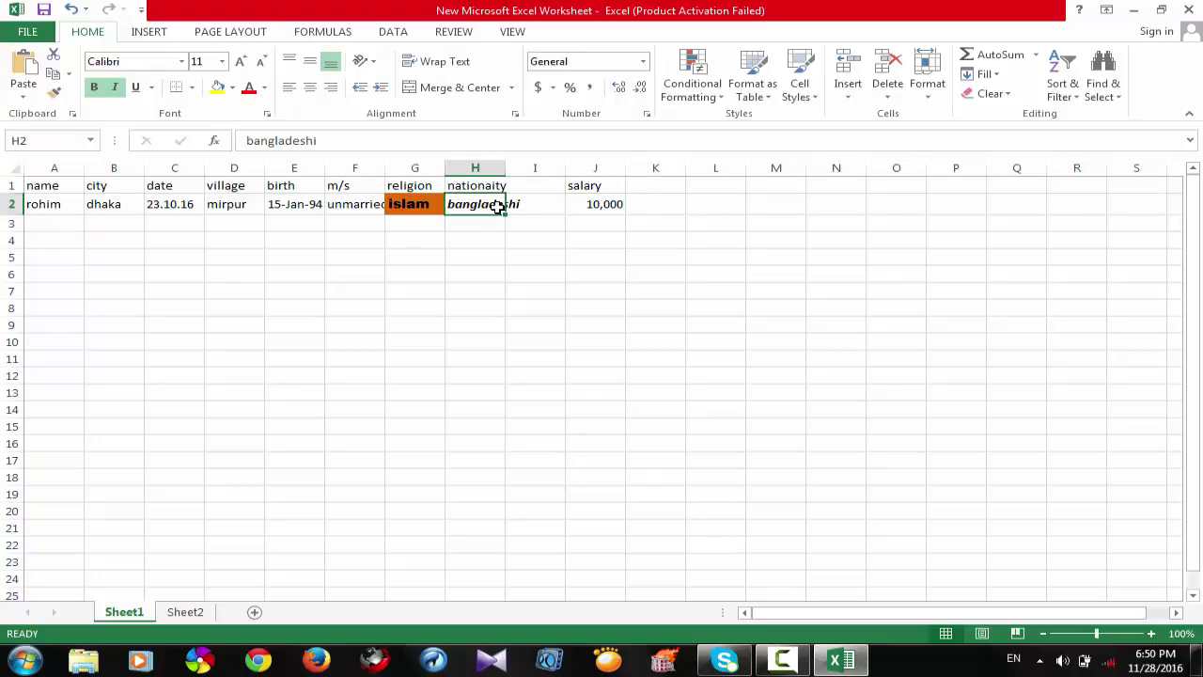
- Fill the nationality cell H2 and its neighbouring cell I2 with the standard yellow colour
left_click(544, 208)
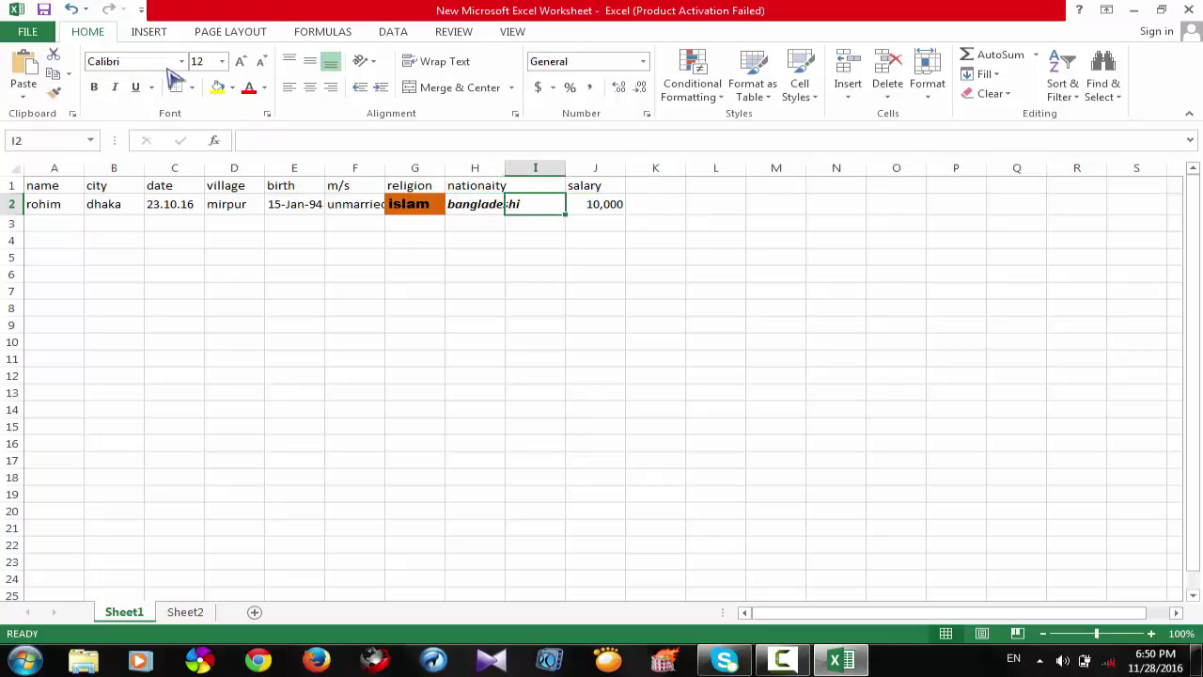
left_click(232, 88)
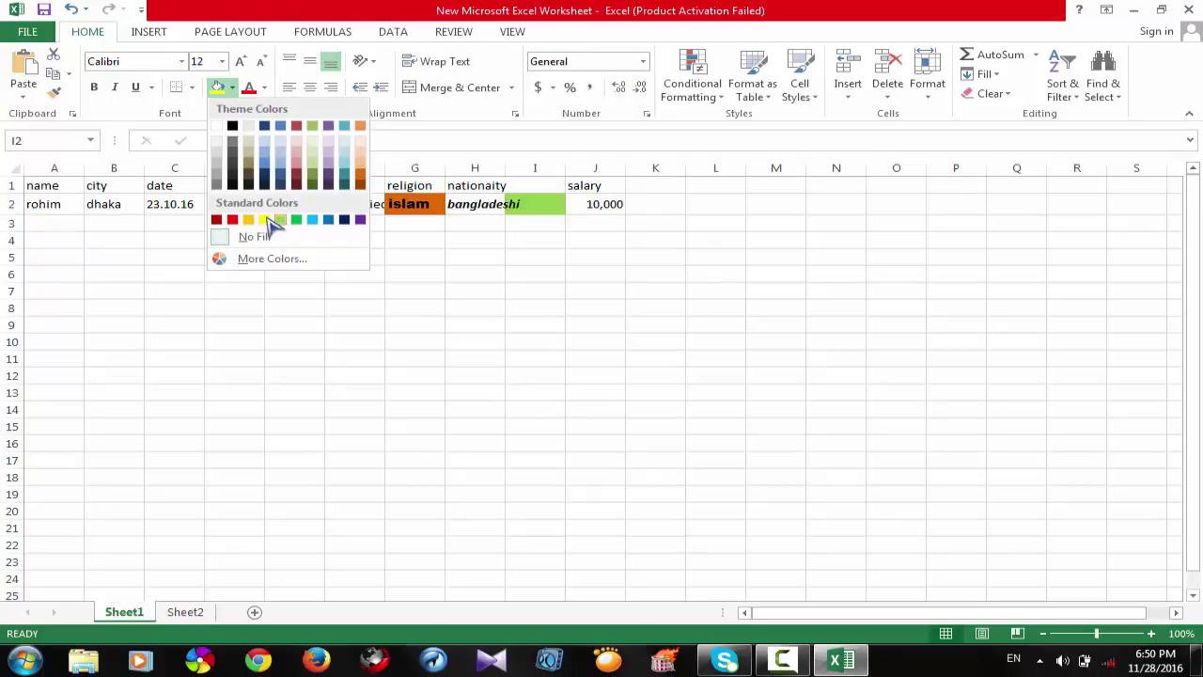
left_click(264, 219)
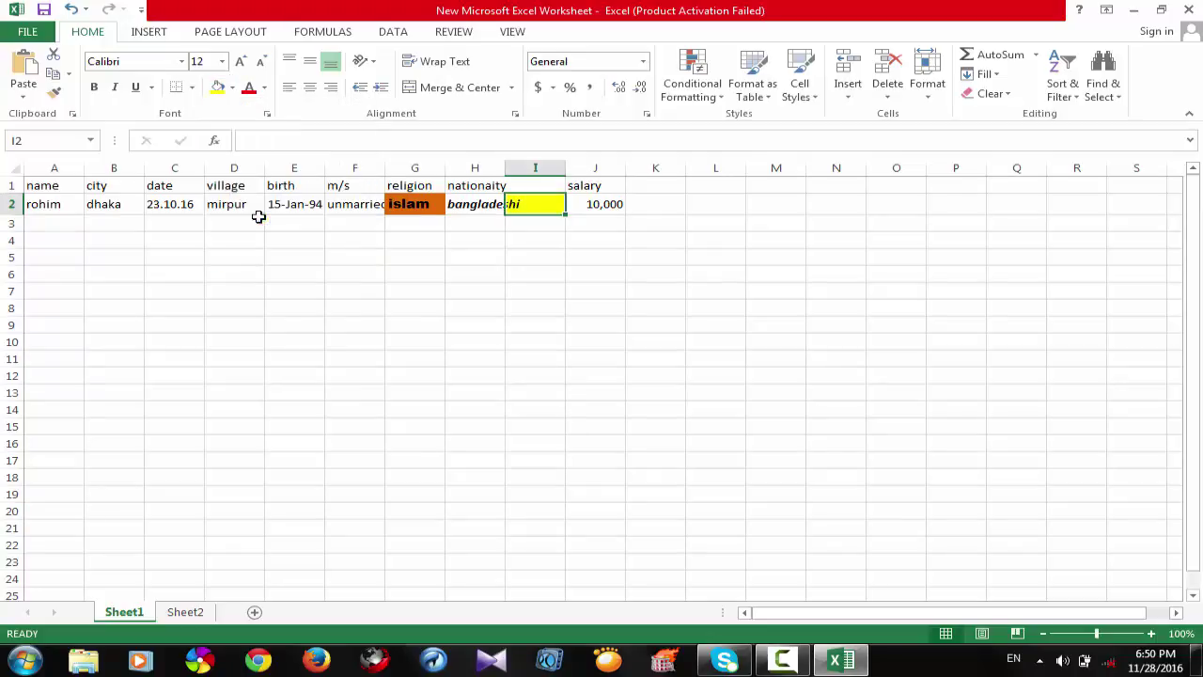
left_click(492, 207)
left_click(220, 87)
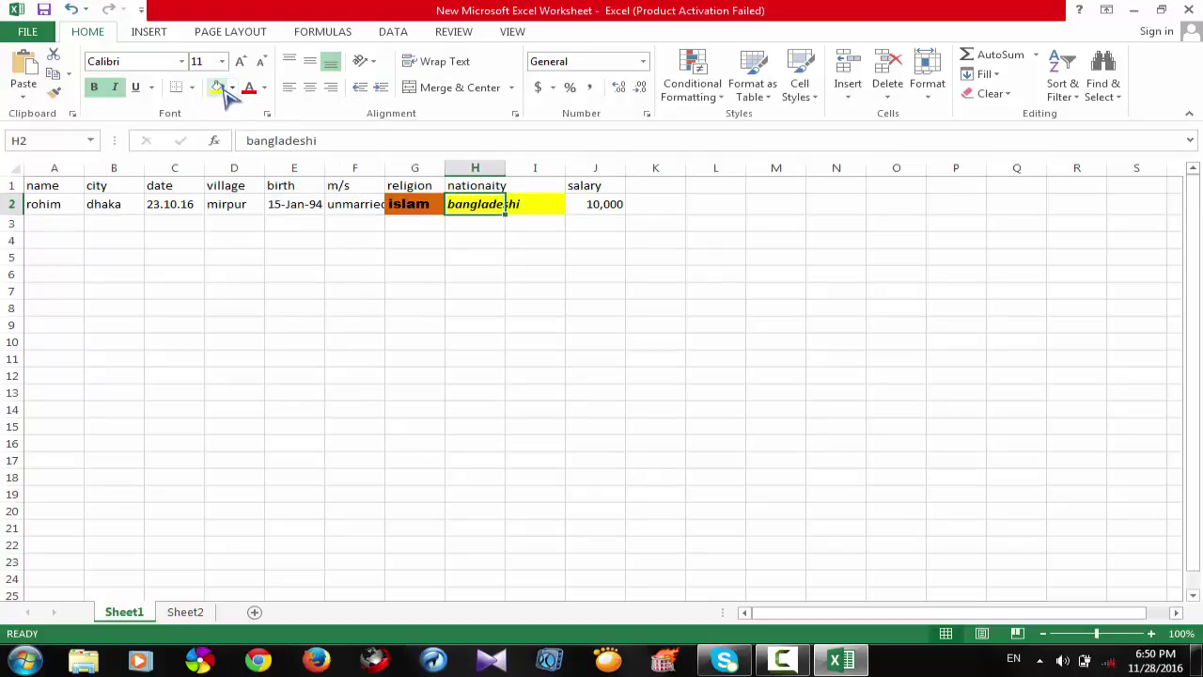
left_click(233, 88)
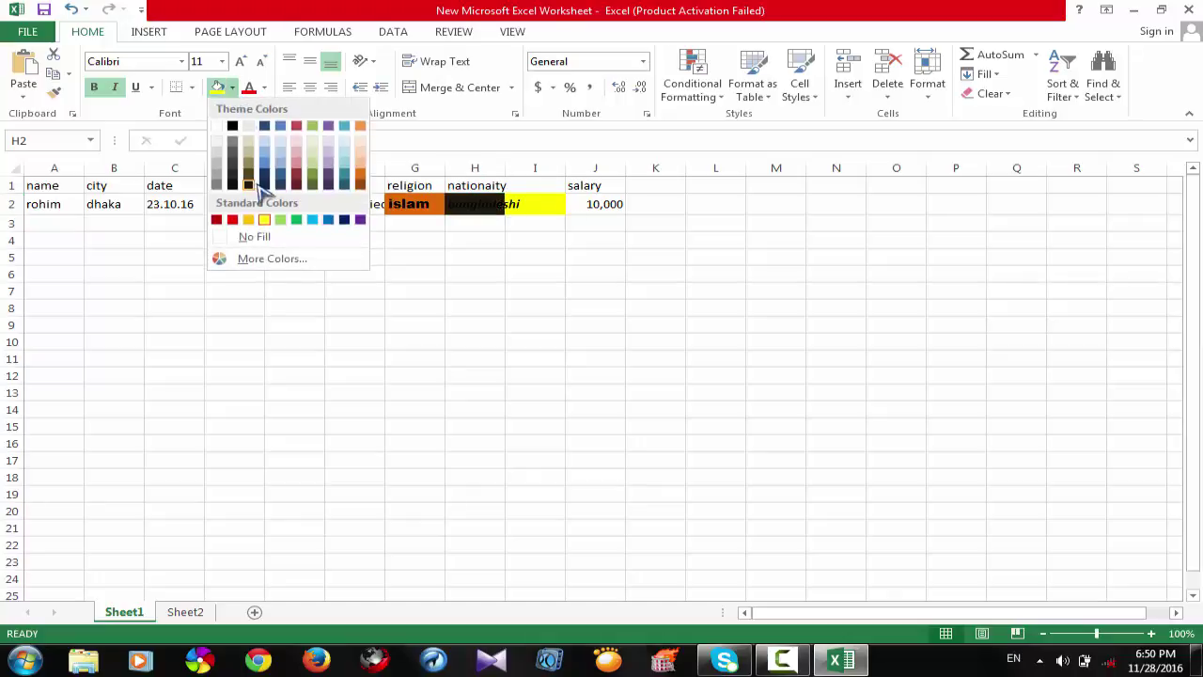
left_click(266, 219)
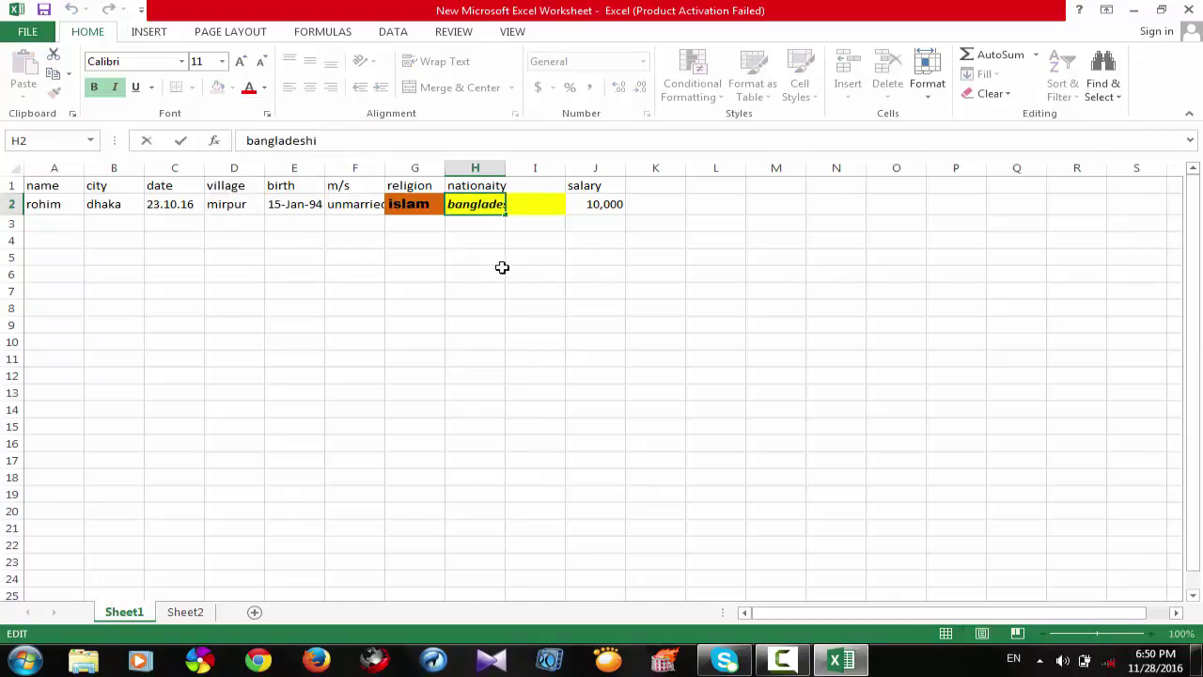
left_click(807, 255)
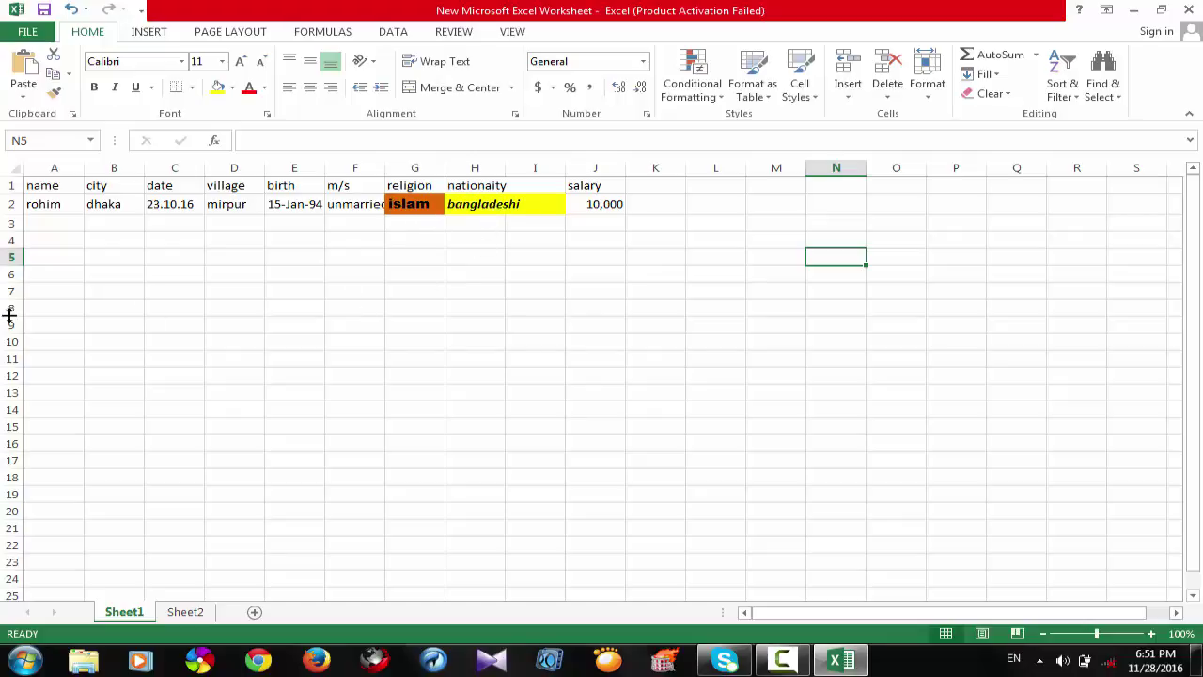
- Start a second record in row 3 with the person's name, the city chitagang and the date 28.11.16
left_click(35, 226)
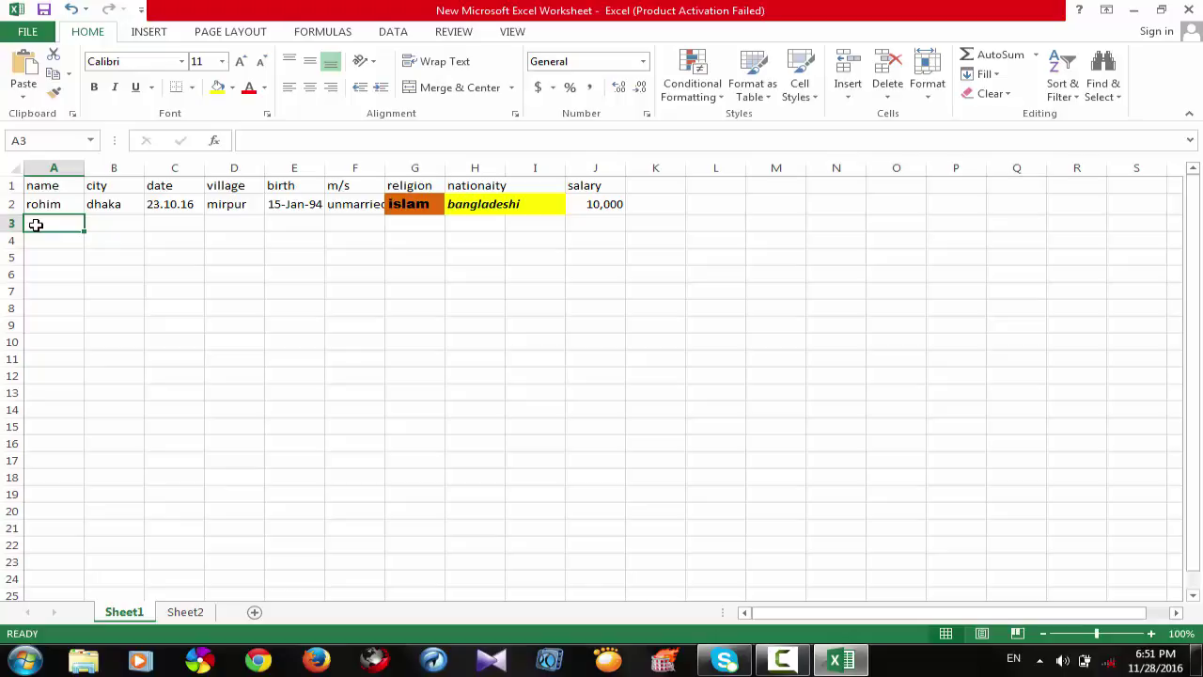
type("rohim")
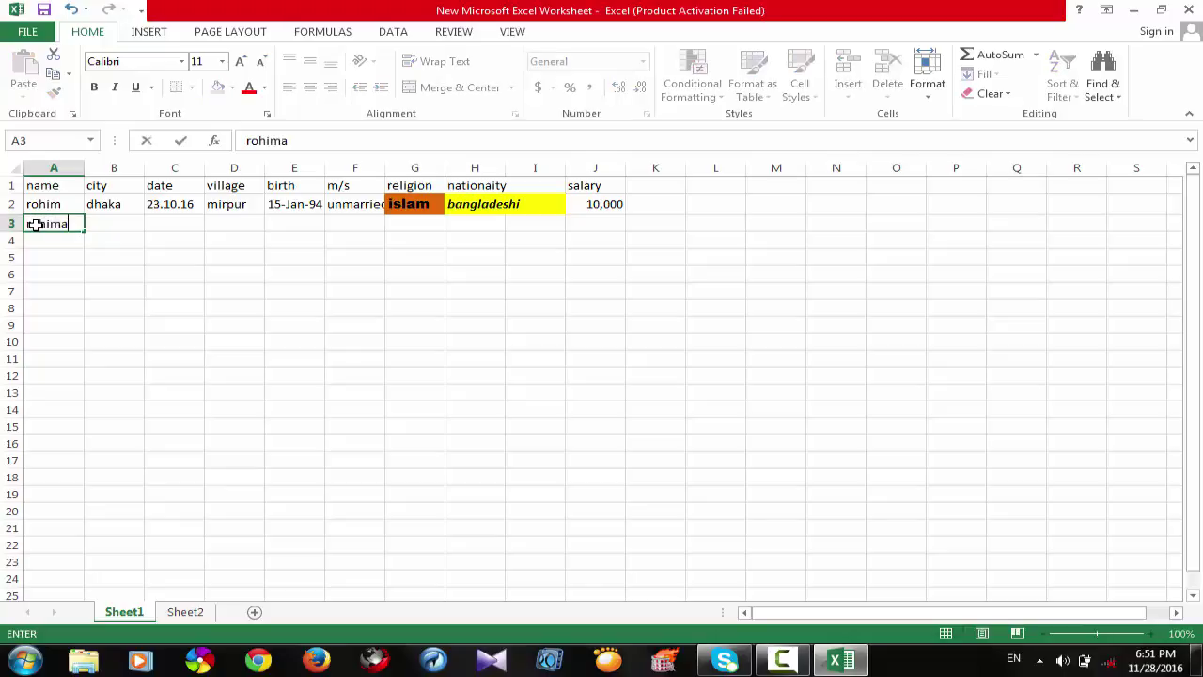
type("a")
left_click(101, 225)
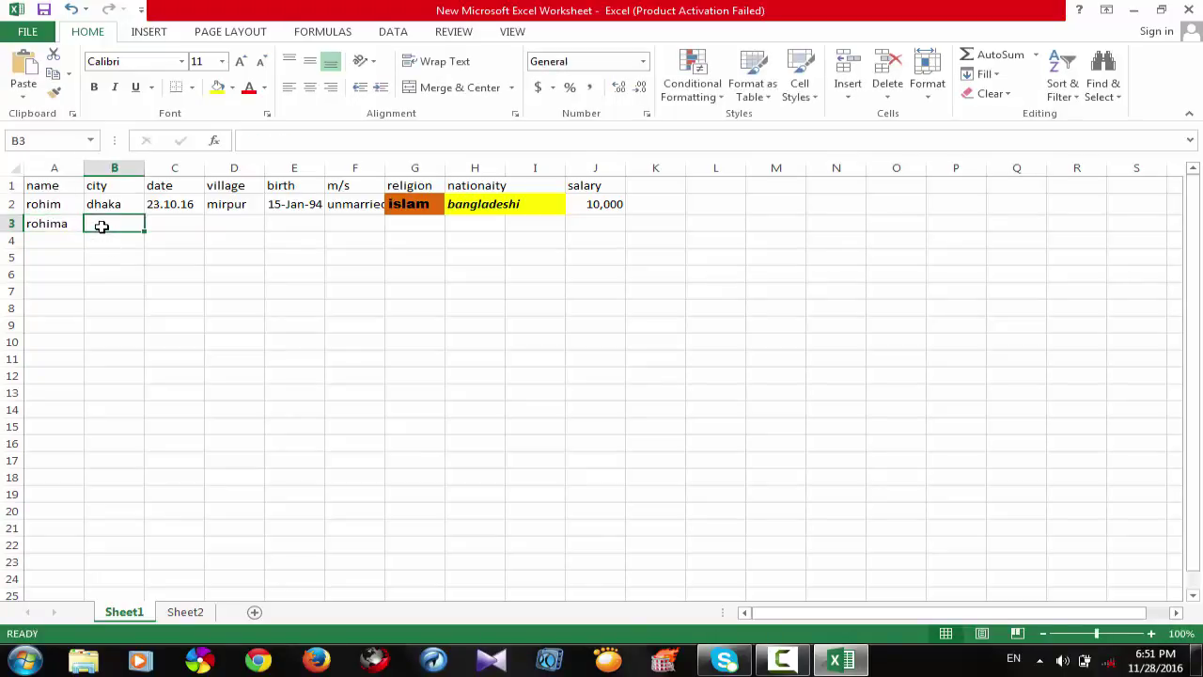
type("chitagang")
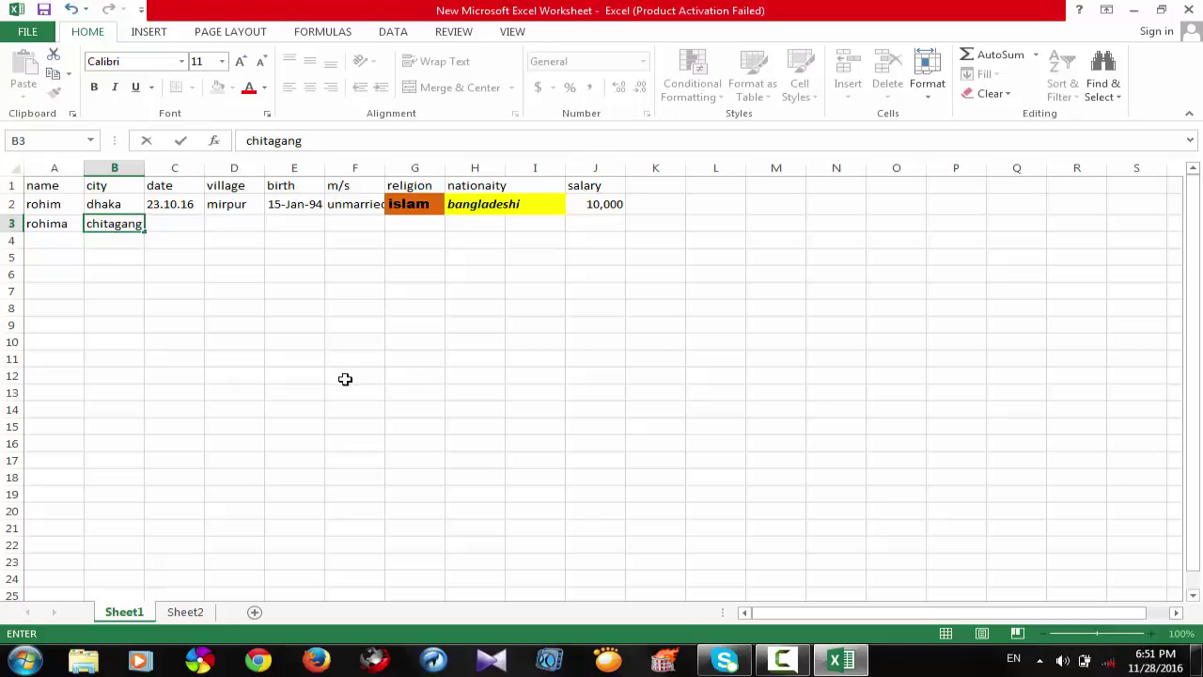
left_click(170, 221)
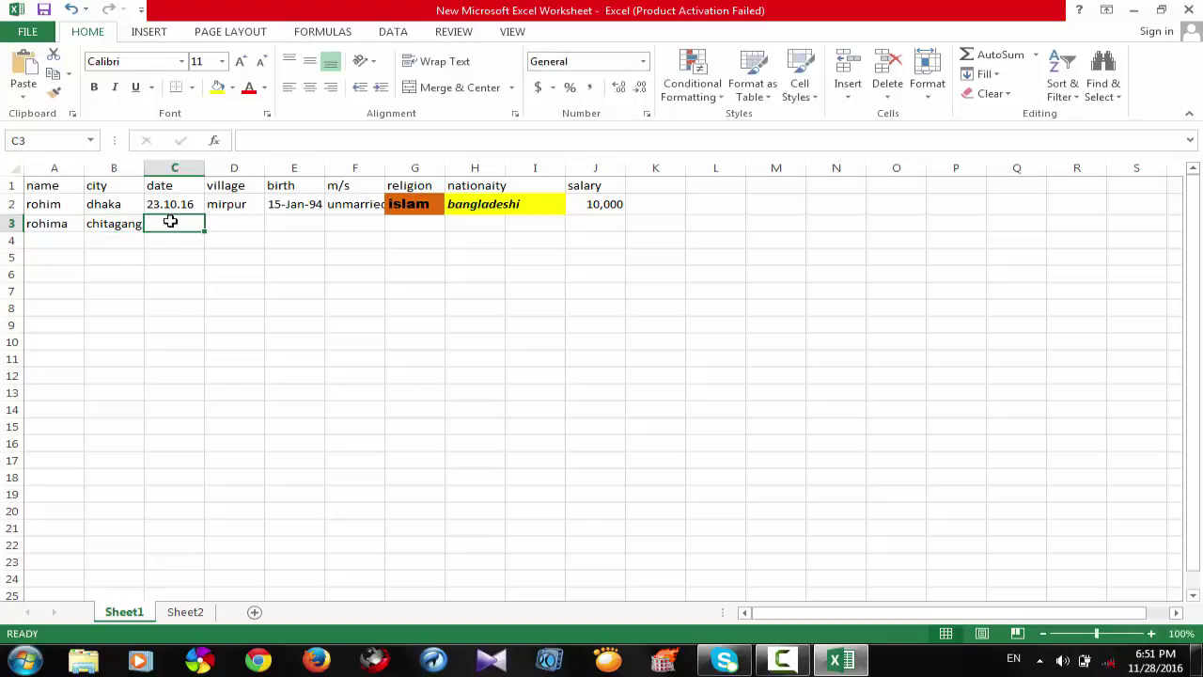
type("28.11.16")
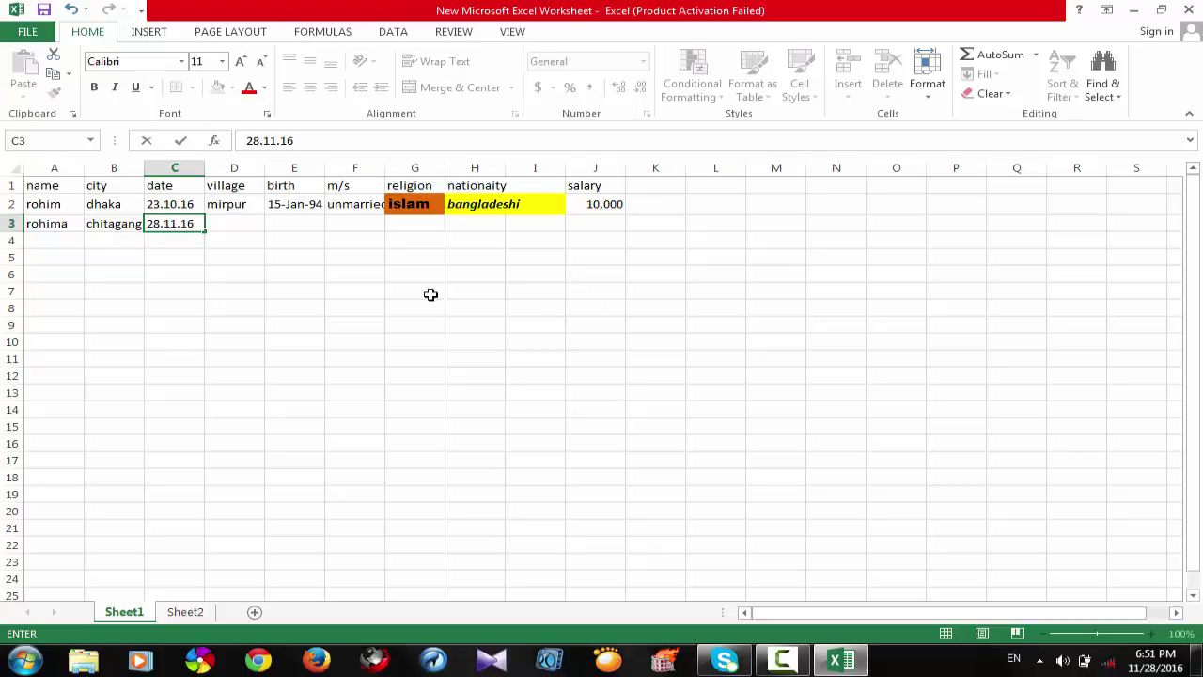
- Enter the person's date of birth in E3 and the marital status unmarried in F3, leaving the village blank
left_click(239, 229)
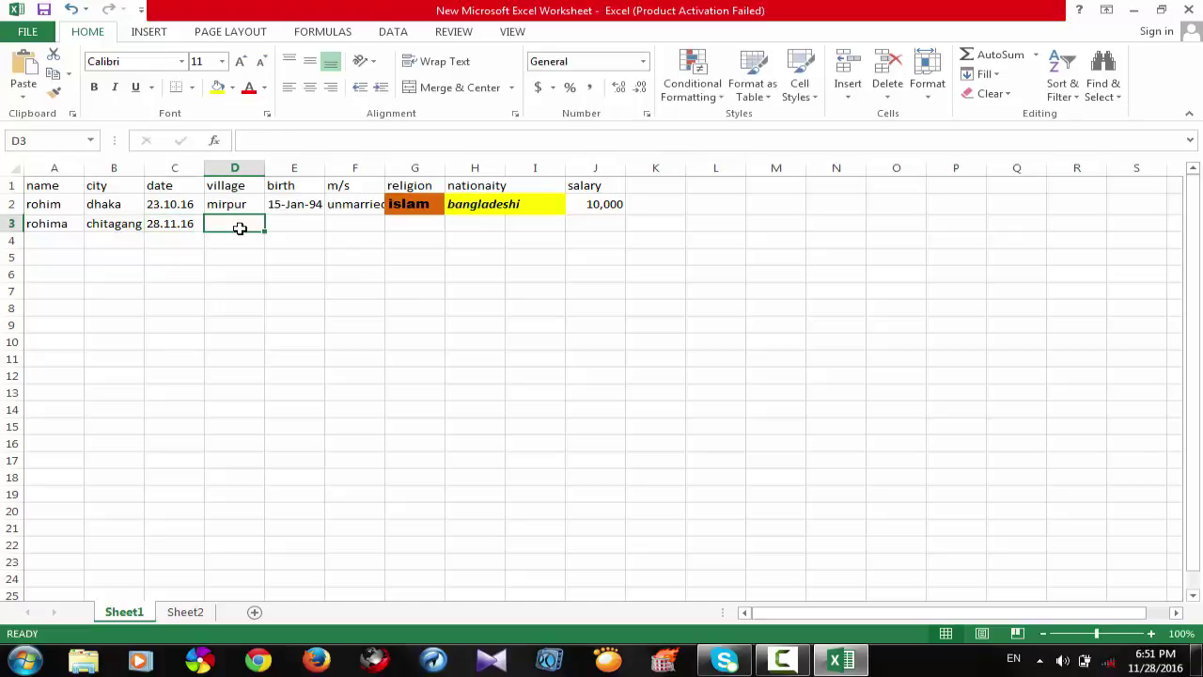
left_click(289, 233)
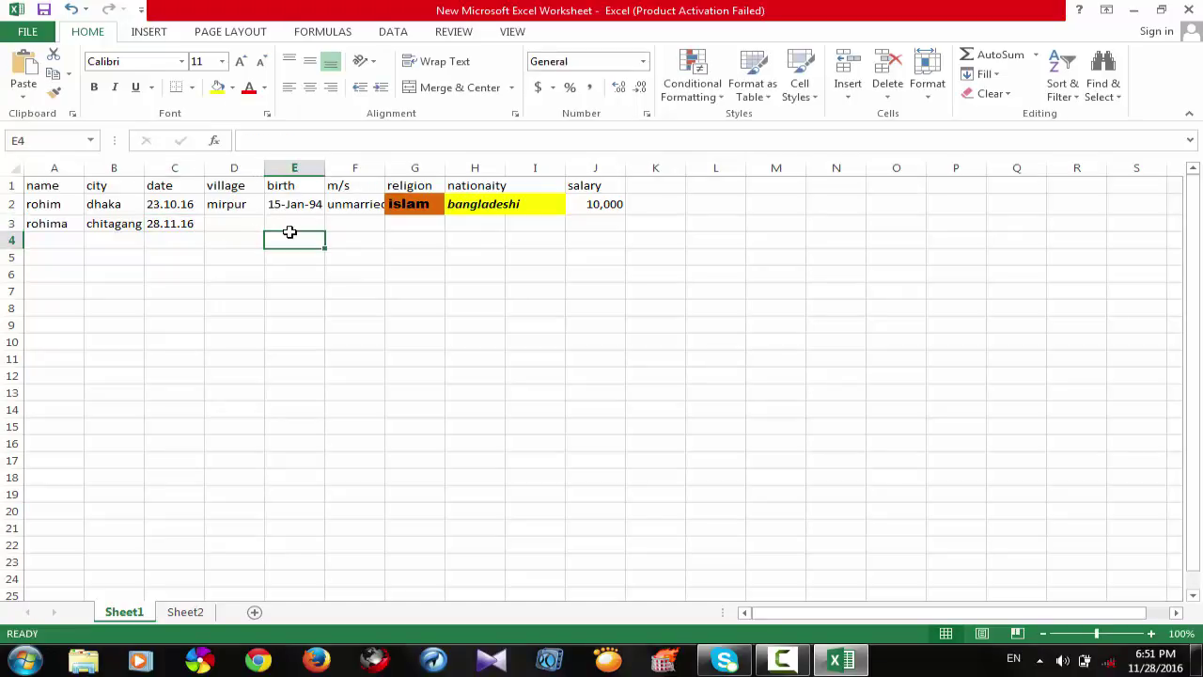
left_click(288, 220)
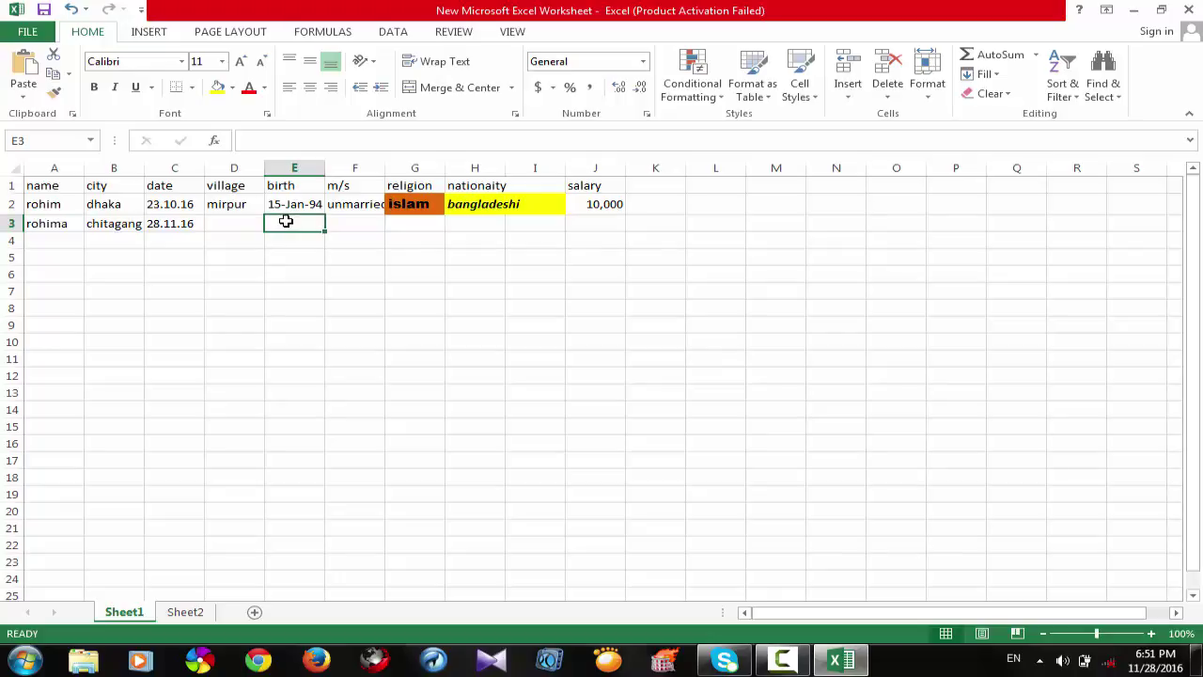
type("30-feb-1991")
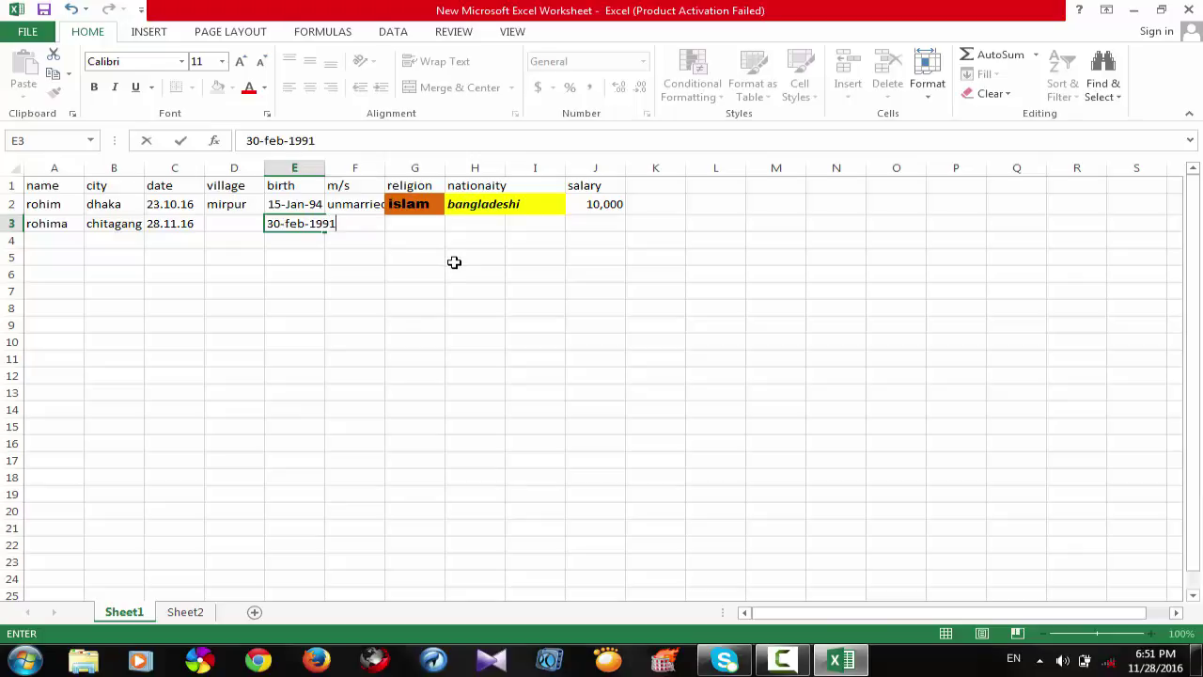
left_click(367, 237)
left_click(364, 222)
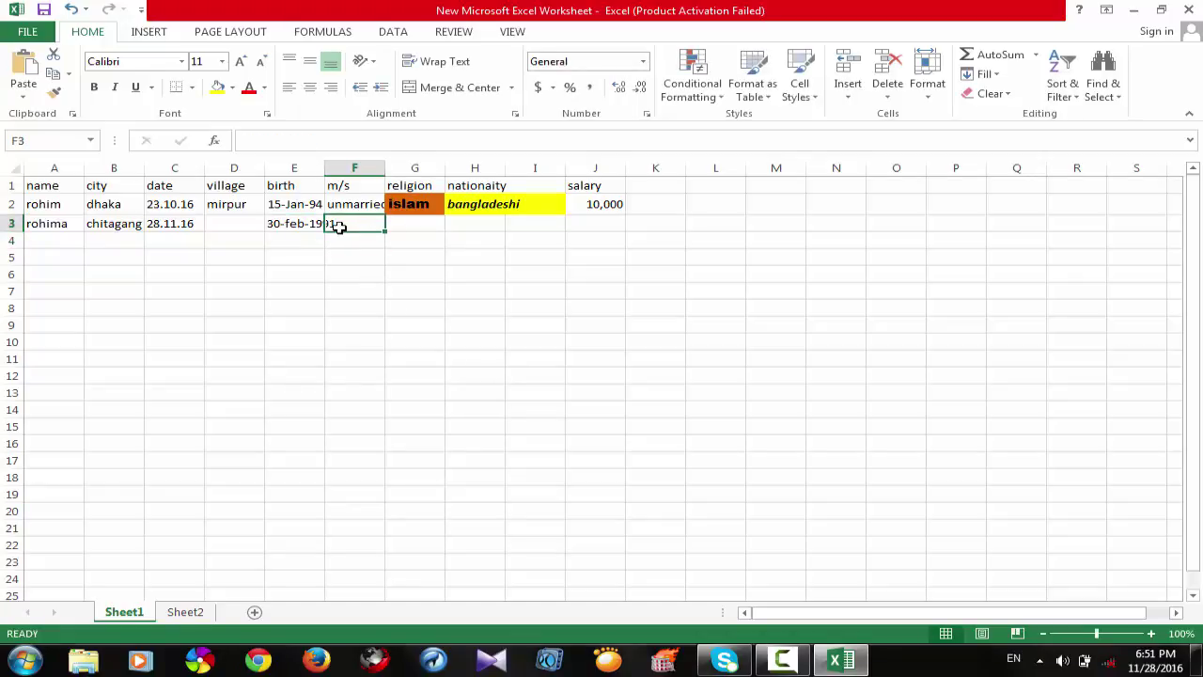
type("unmarried")
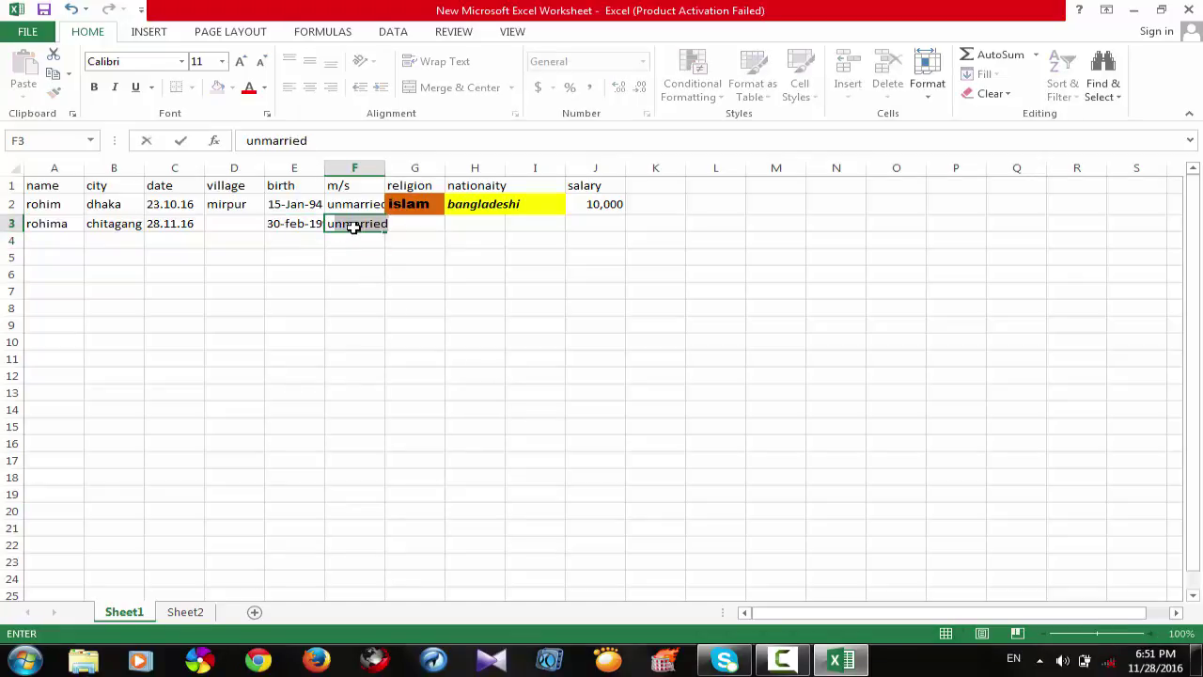
- Complete row 3 with islam as religion in G3, bangladeshi as nationality in H3 and 5000 as salary in J3
left_click(423, 208)
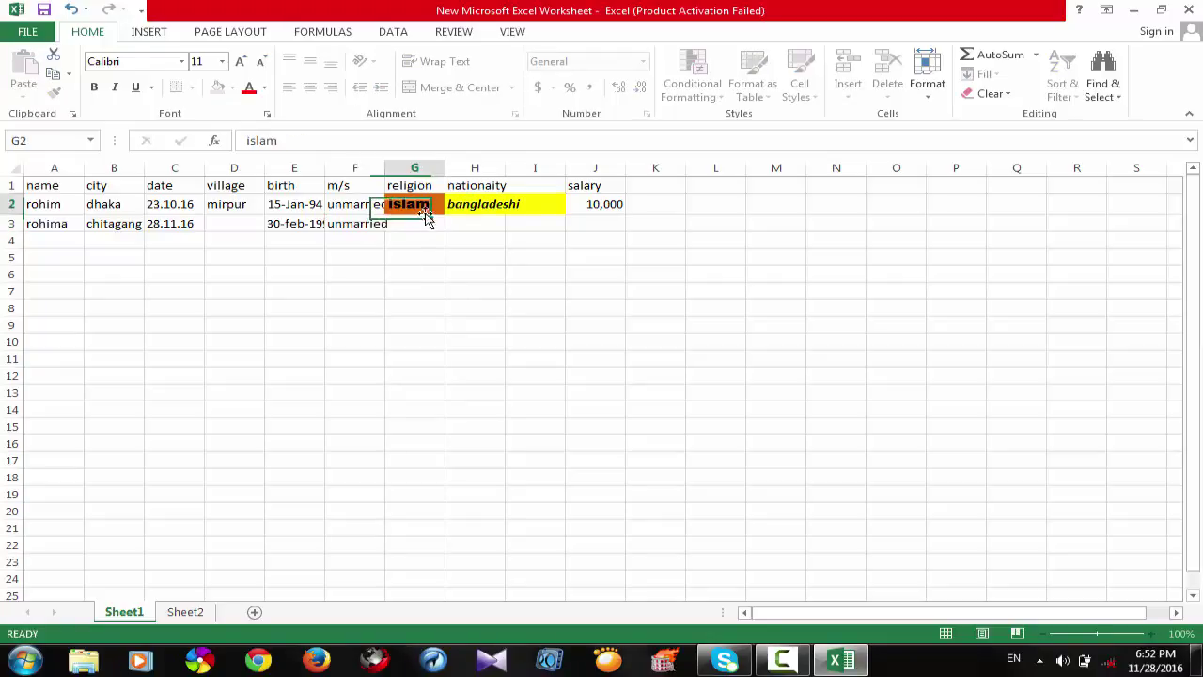
left_click(420, 227)
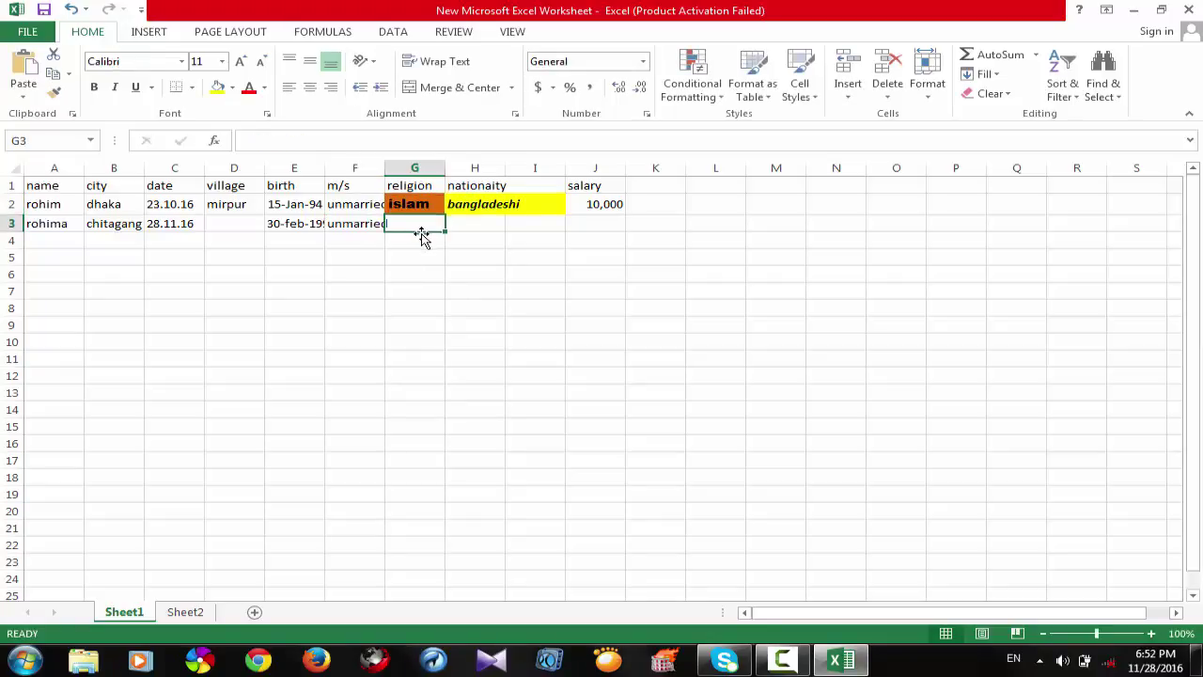
type("islam")
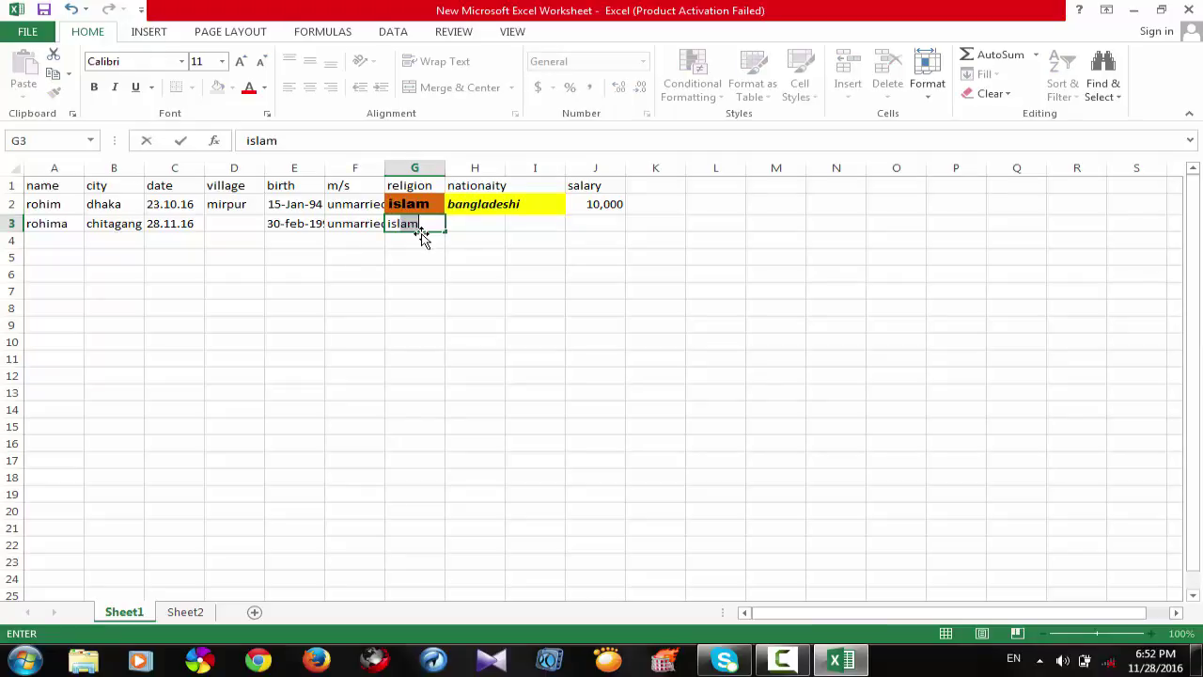
left_click(485, 225)
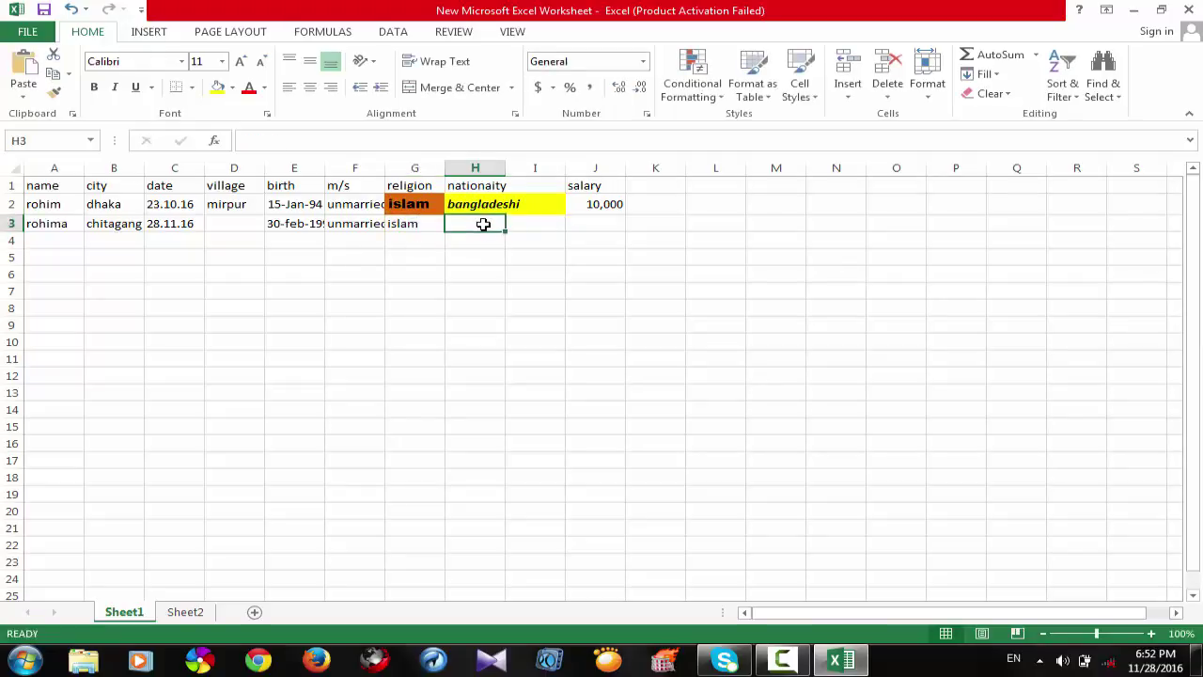
type("b")
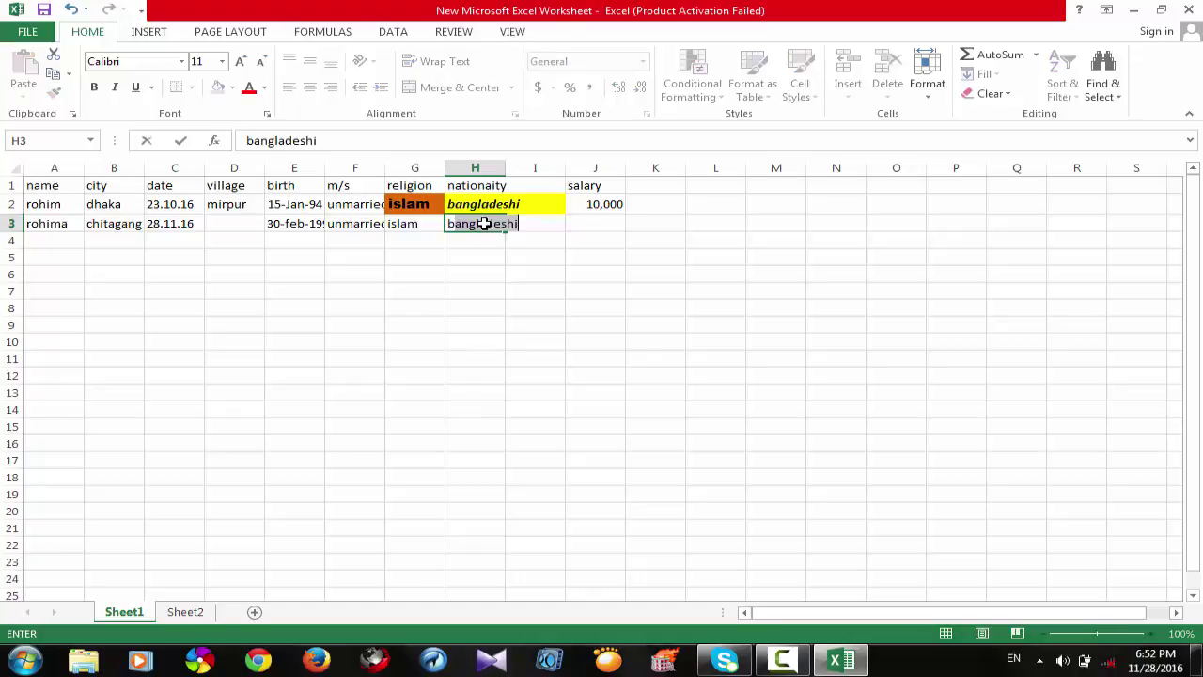
type("angladeshi")
left_click(609, 223)
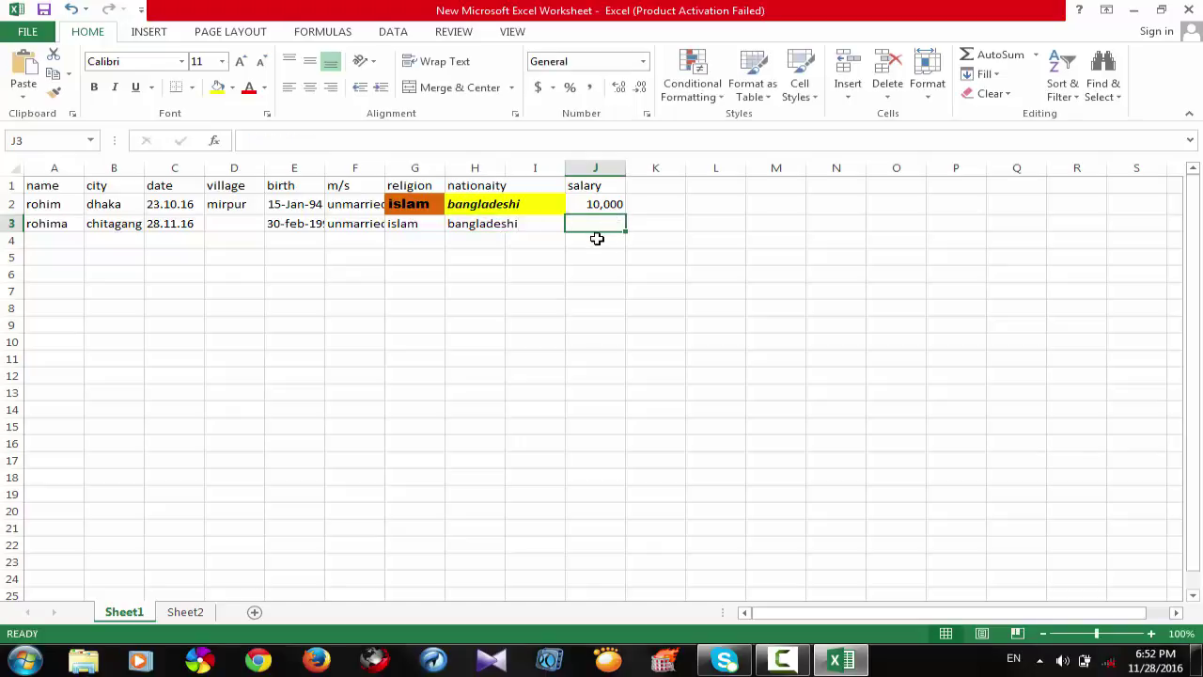
type("5000")
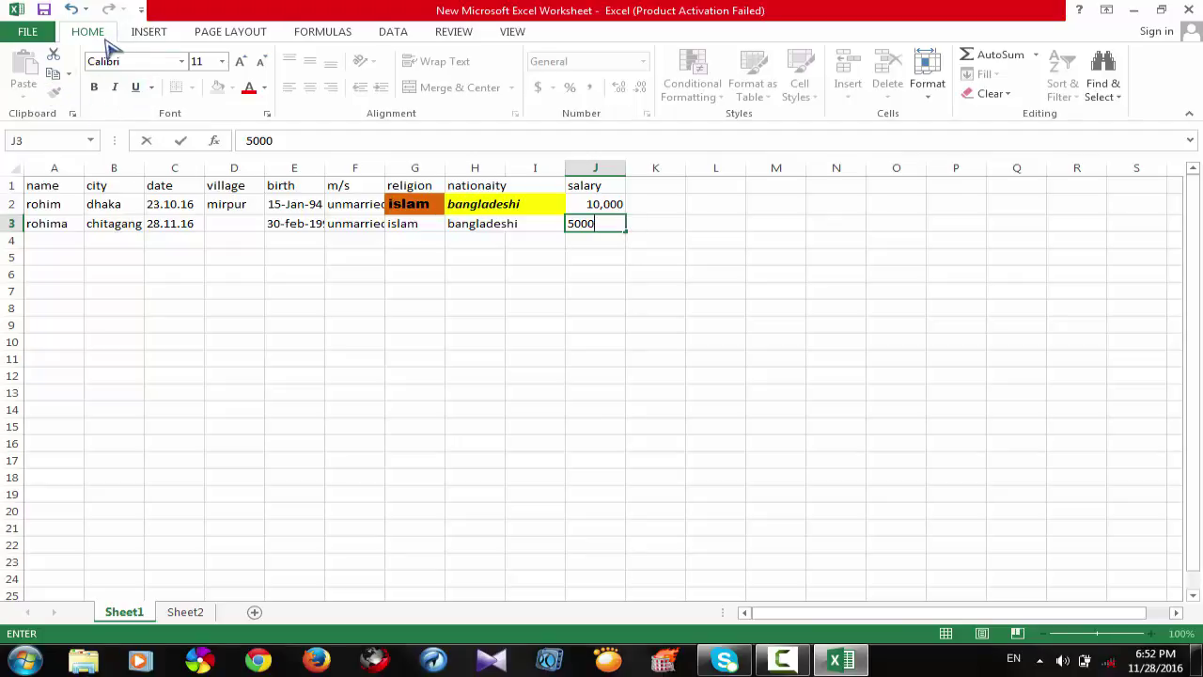
left_click(155, 34)
left_click(232, 38)
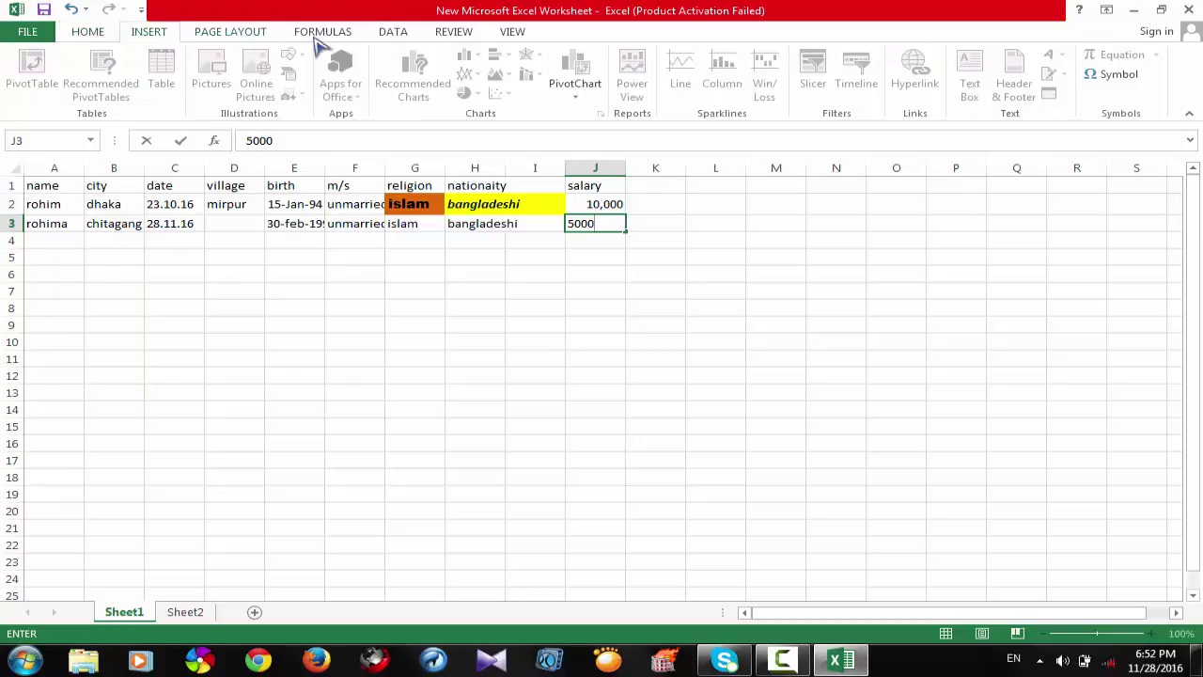
left_click(391, 38)
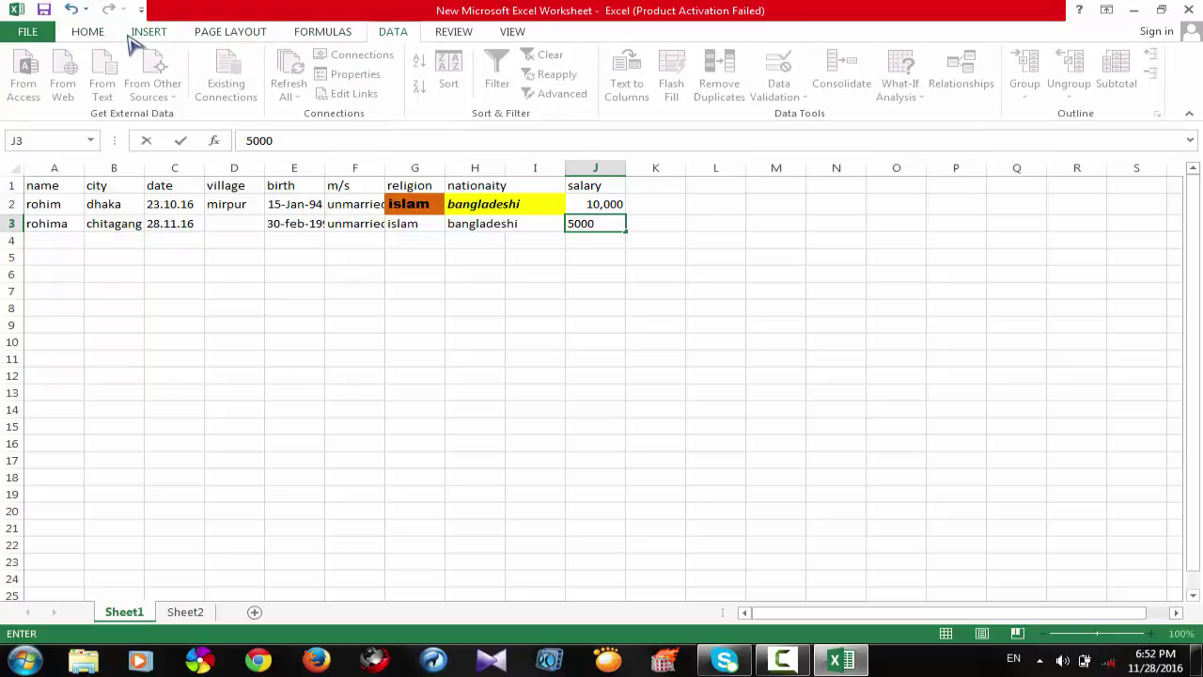
left_click(89, 34)
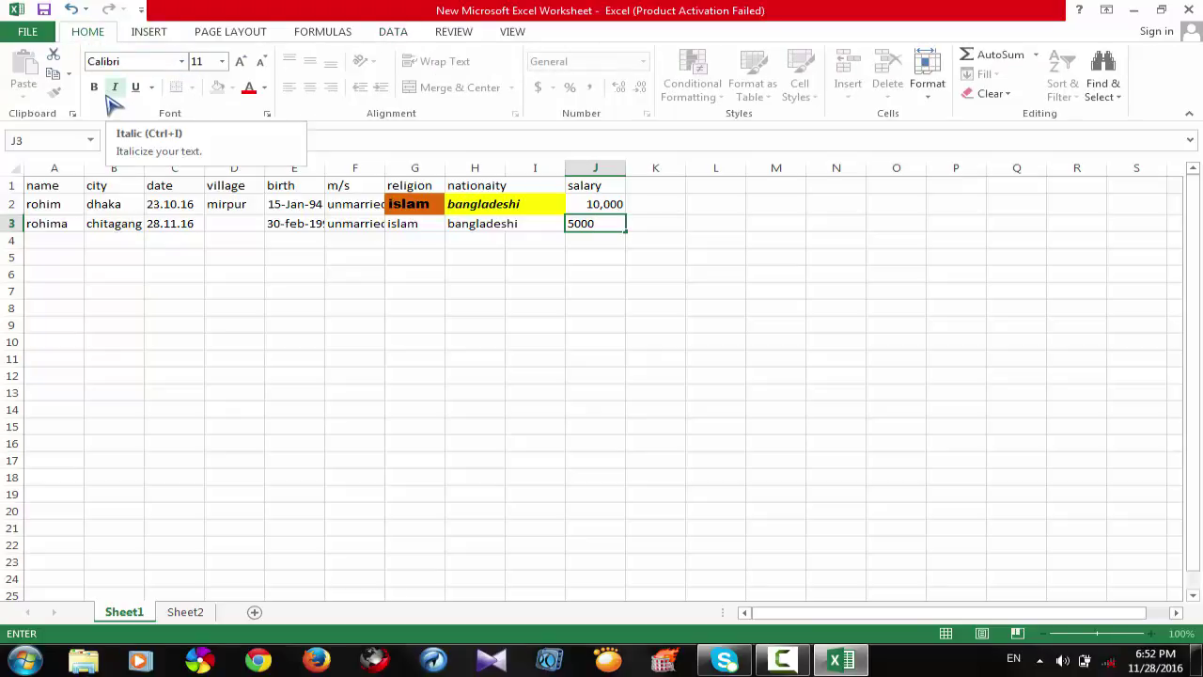
left_click(264, 89)
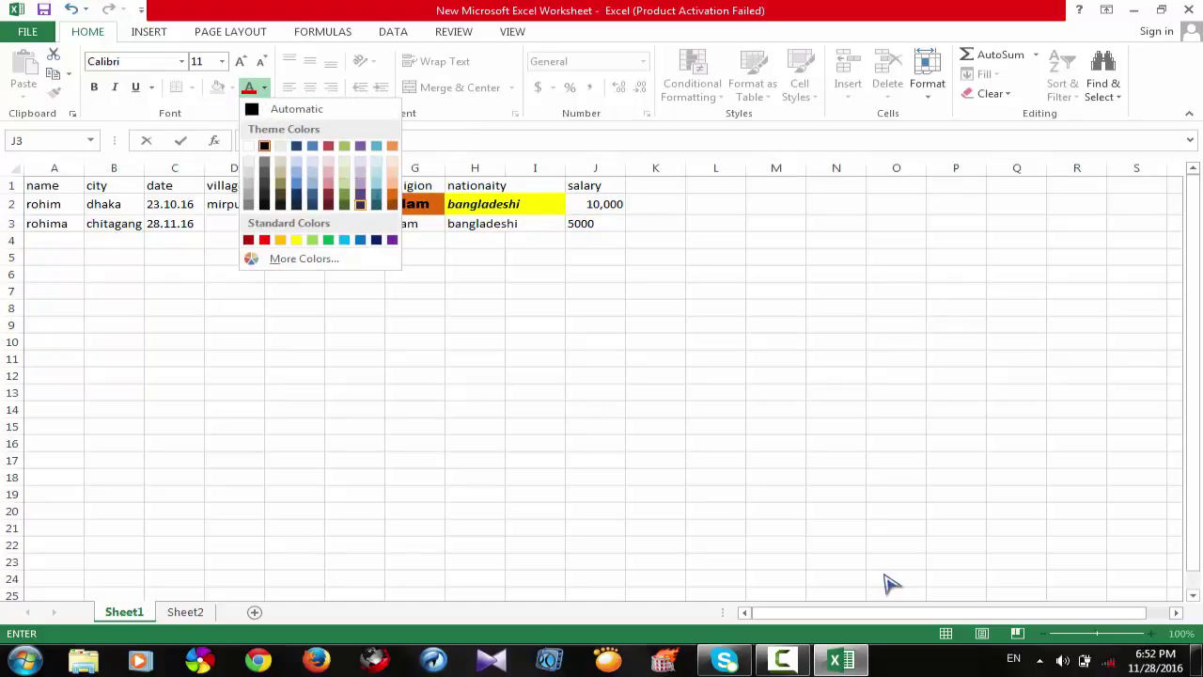
left_click(619, 227)
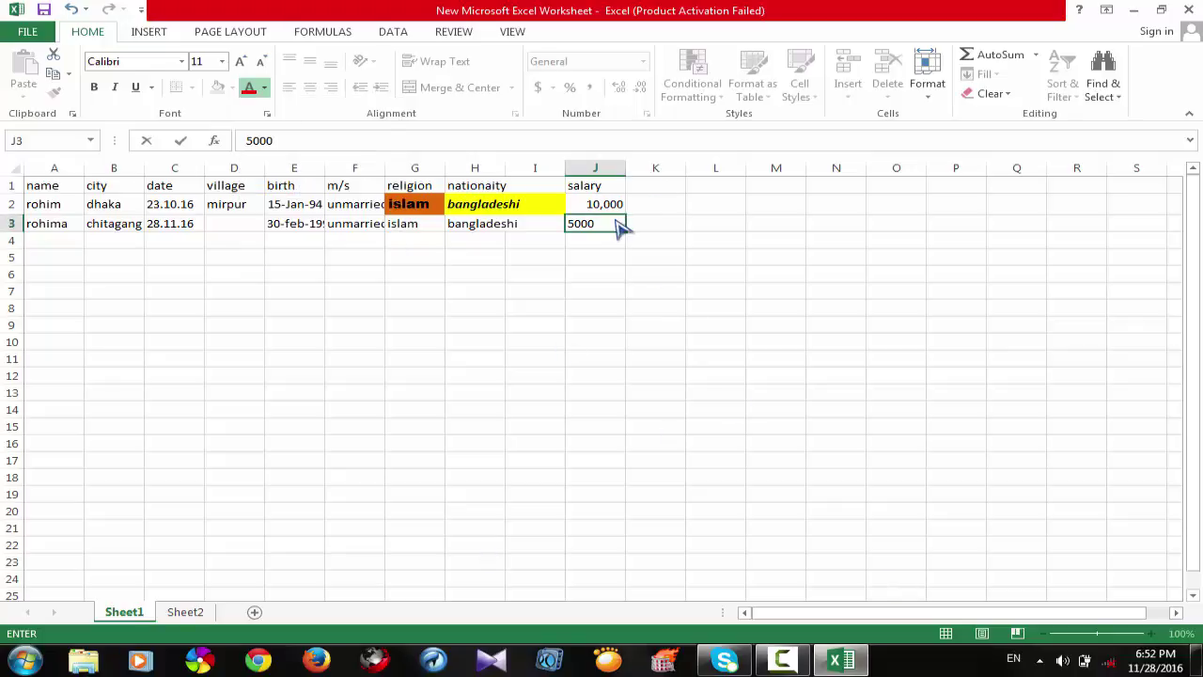
- Try to apply the standard yellow font colour to the 5000 salary in J3 while it is being edited
left_click(266, 89)
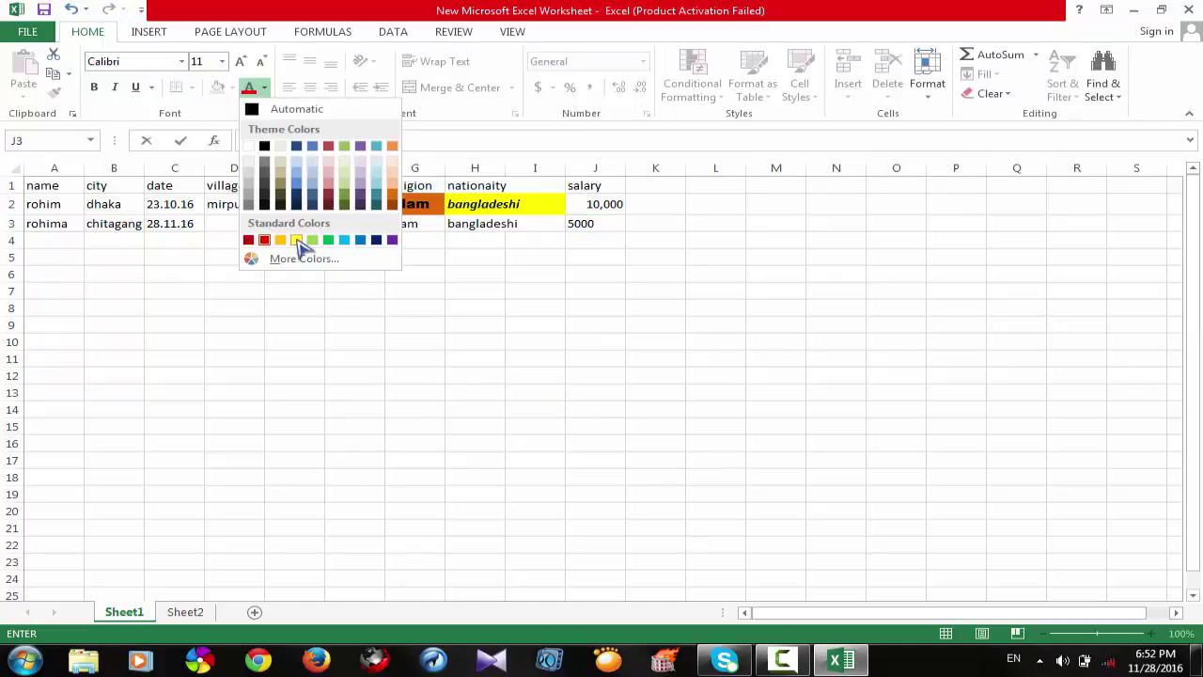
left_click(297, 240)
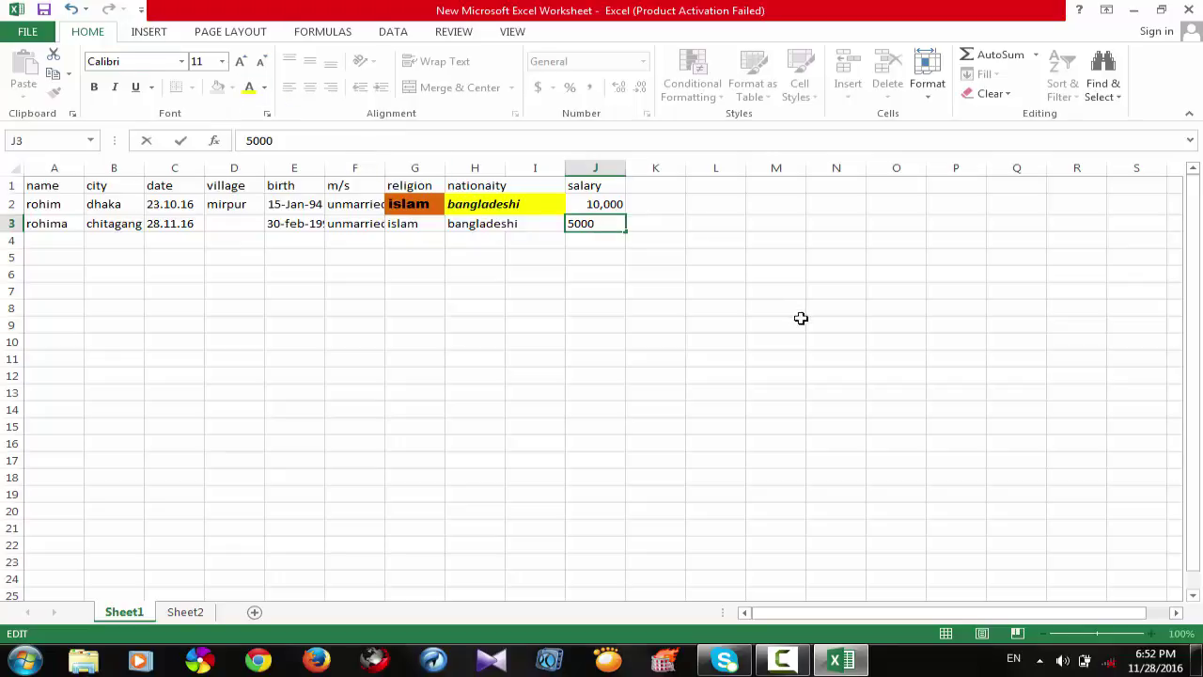
right_click(615, 224)
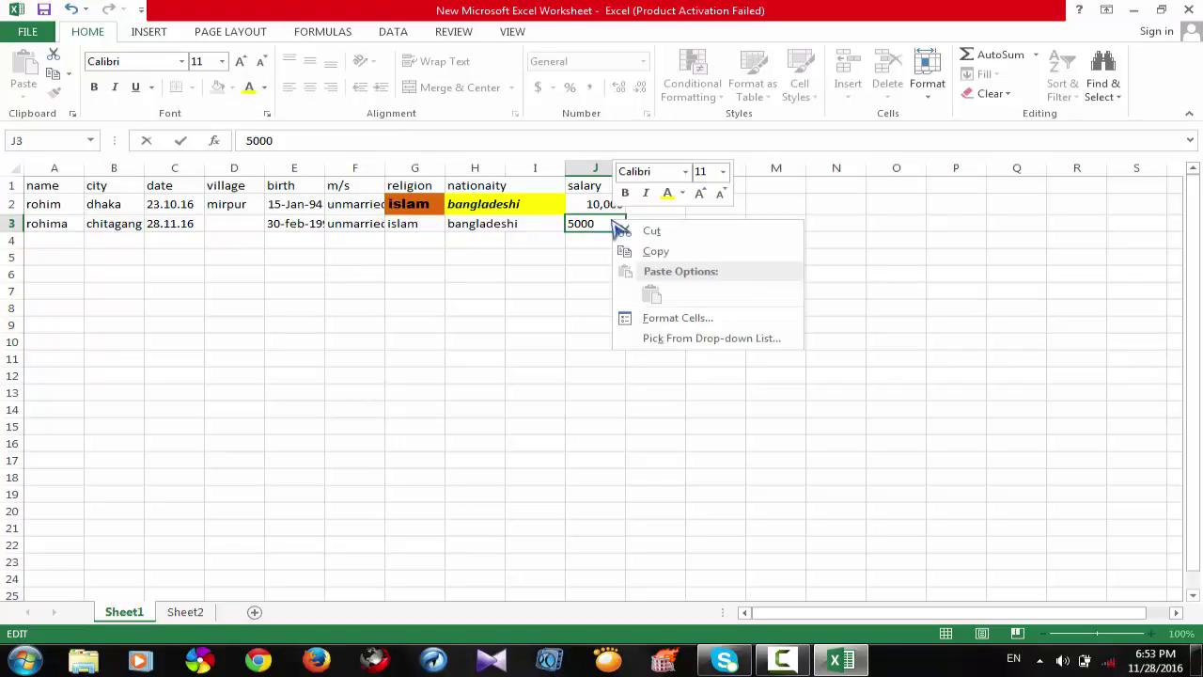
left_click(685, 329)
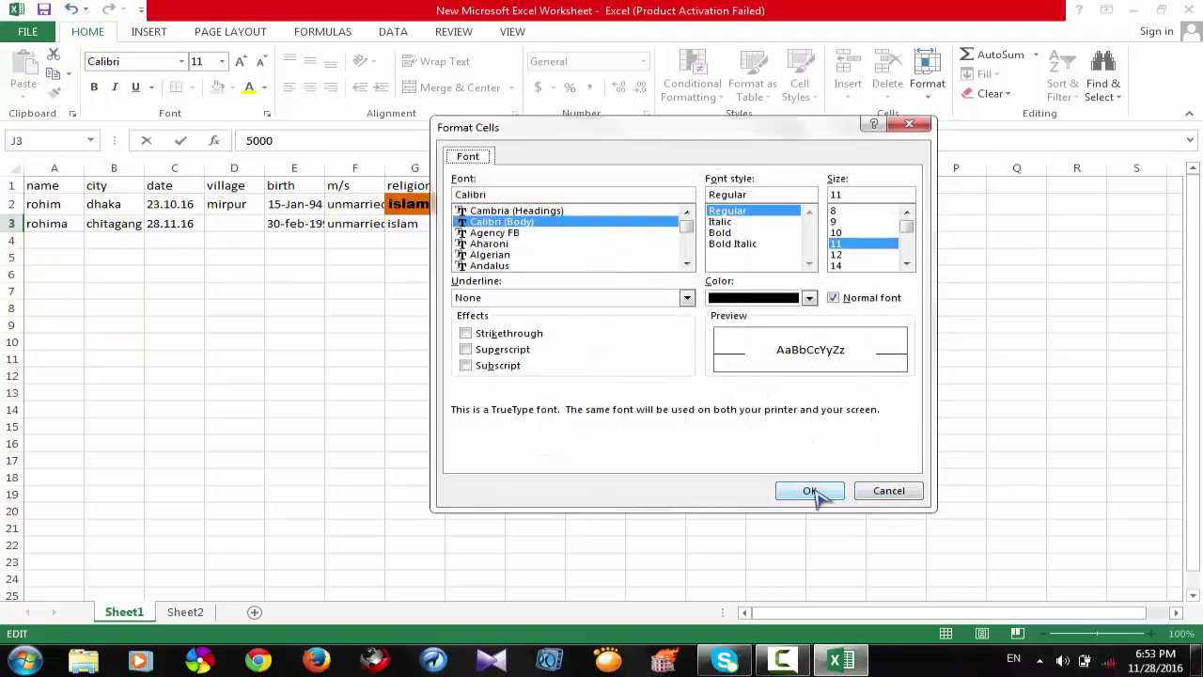
left_click(886, 493)
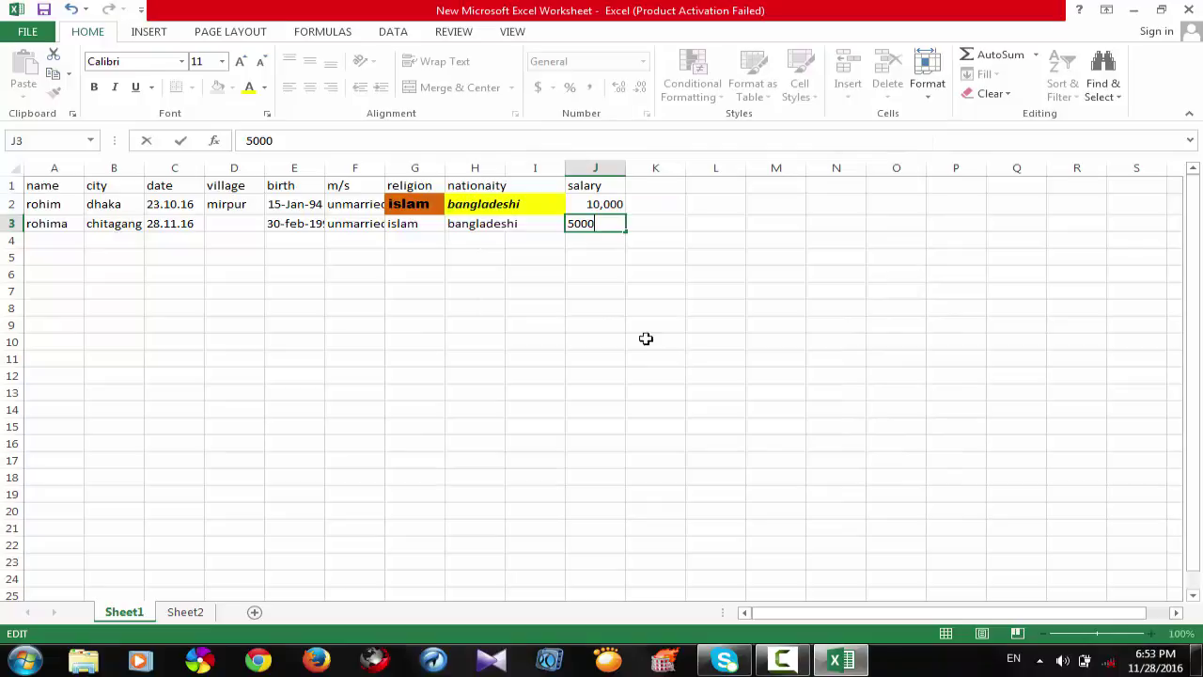
left_click(264, 87)
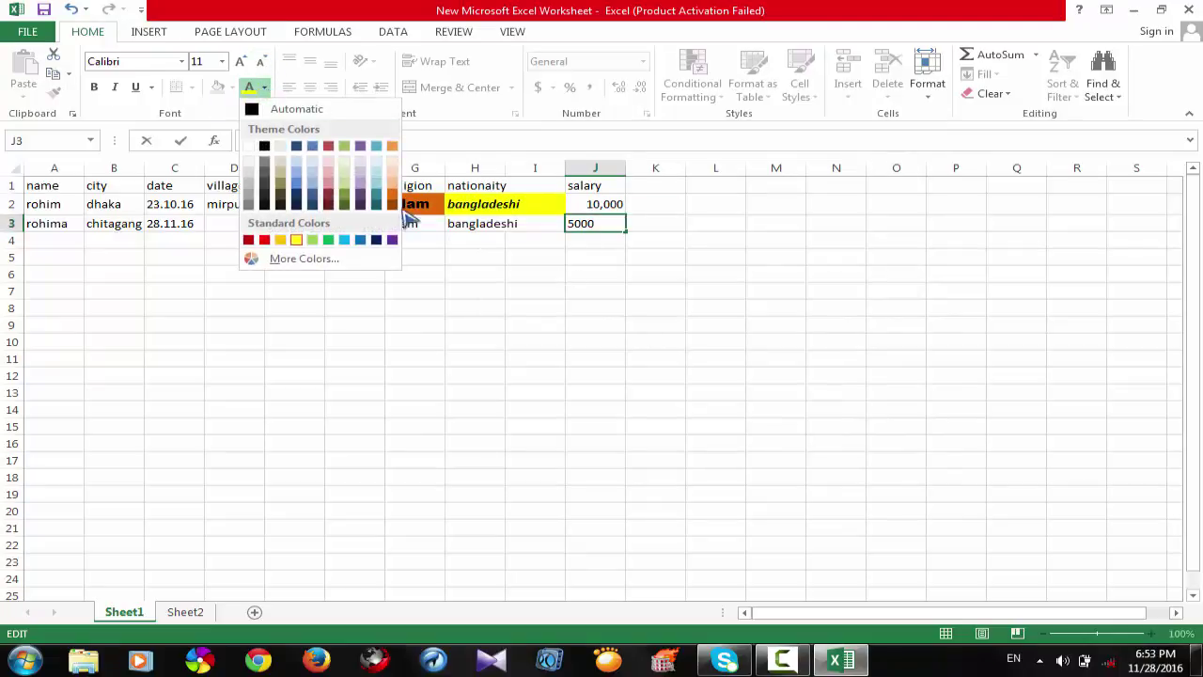
left_click(299, 241)
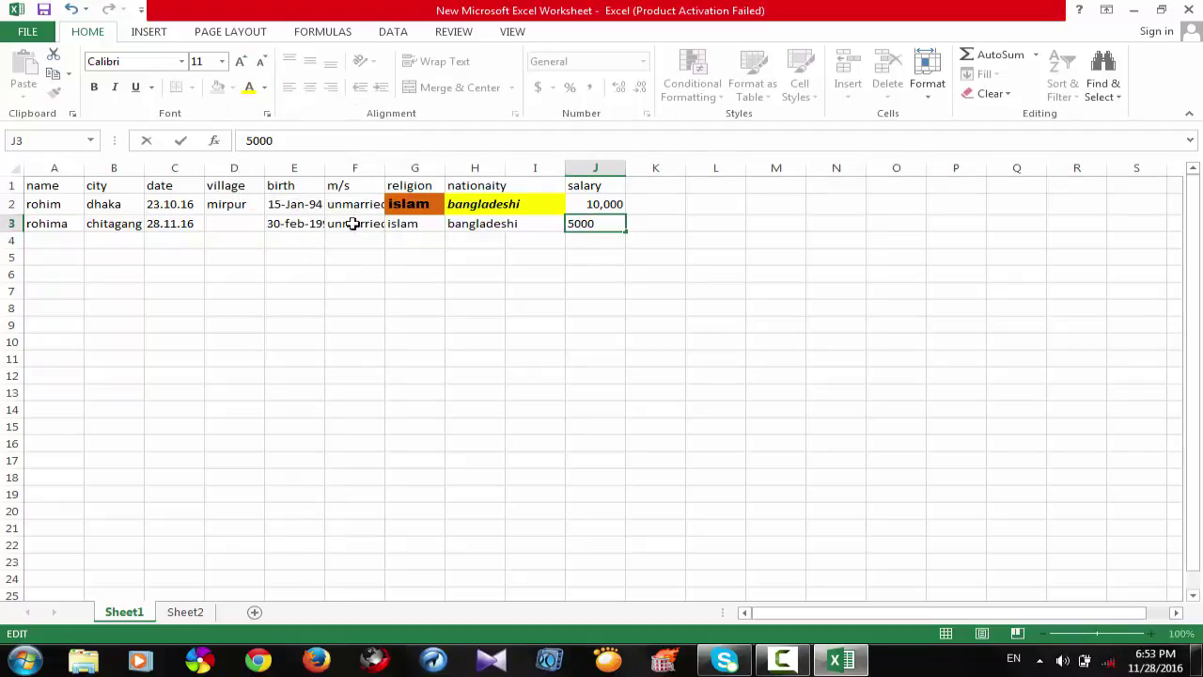
left_click(536, 229)
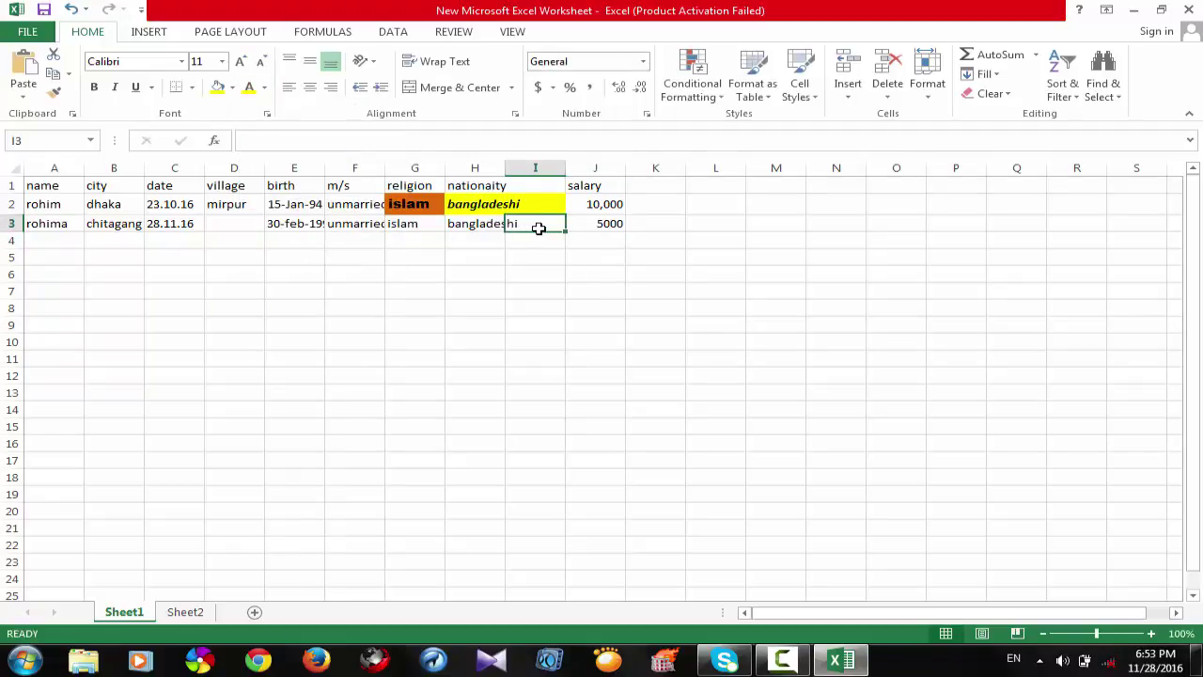
- Fill the salary cell J3 with the standard red colour
left_click(616, 205)
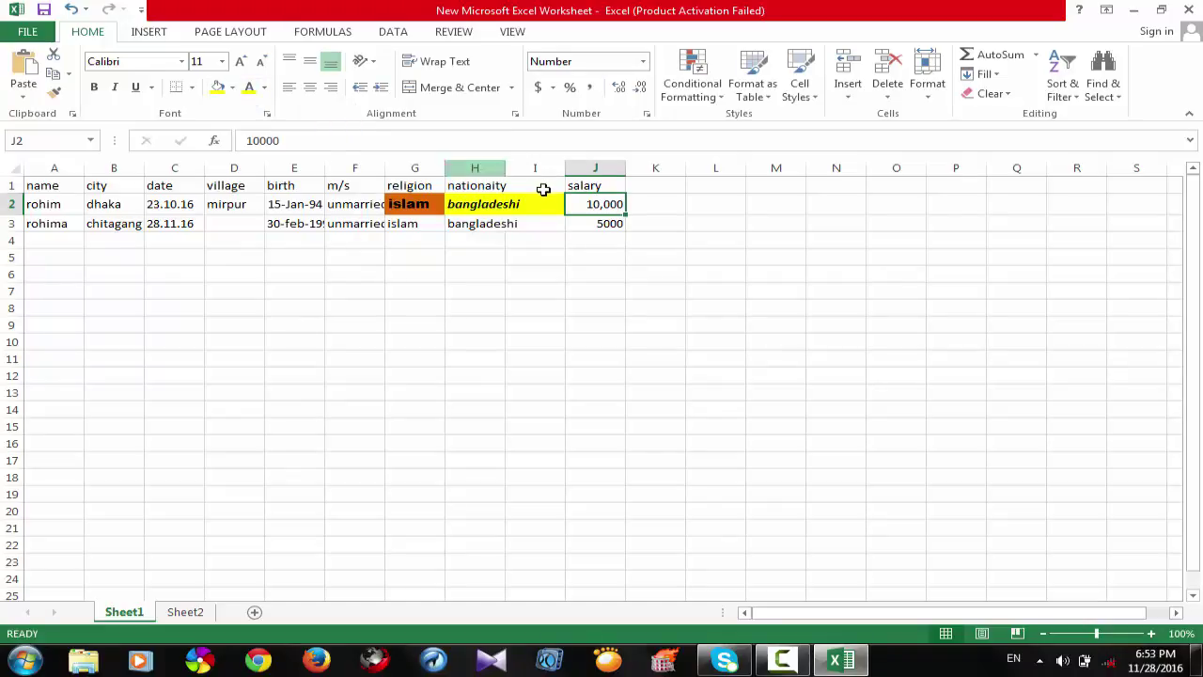
left_click(606, 226)
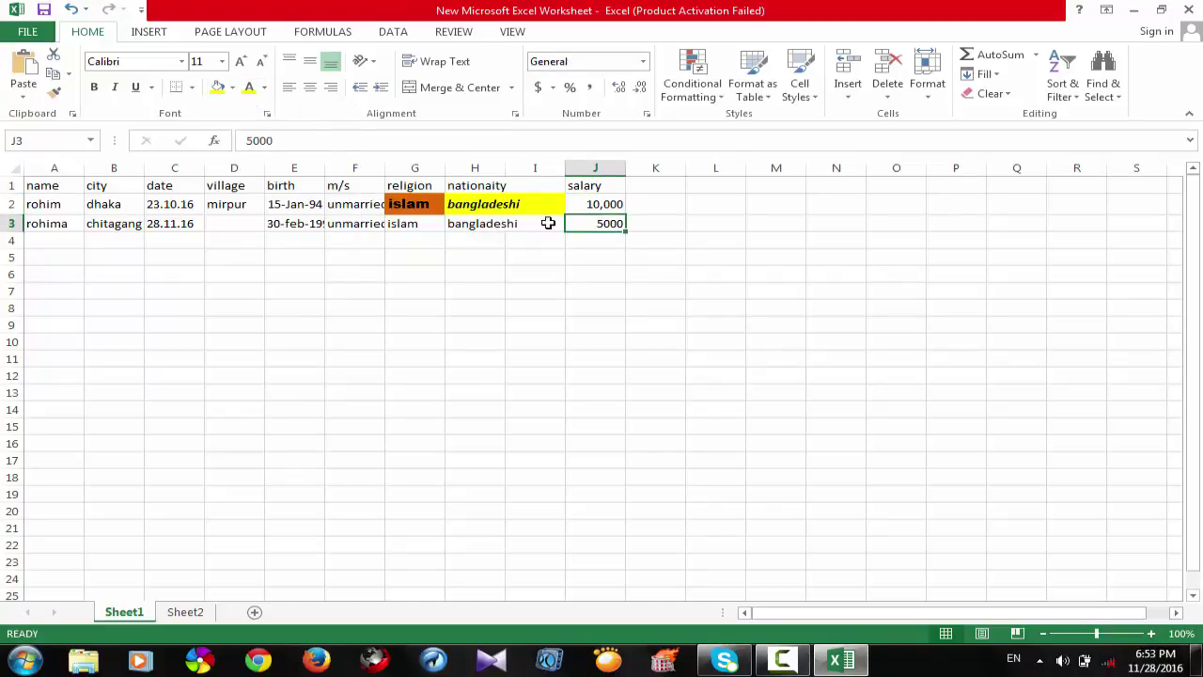
left_click(232, 86)
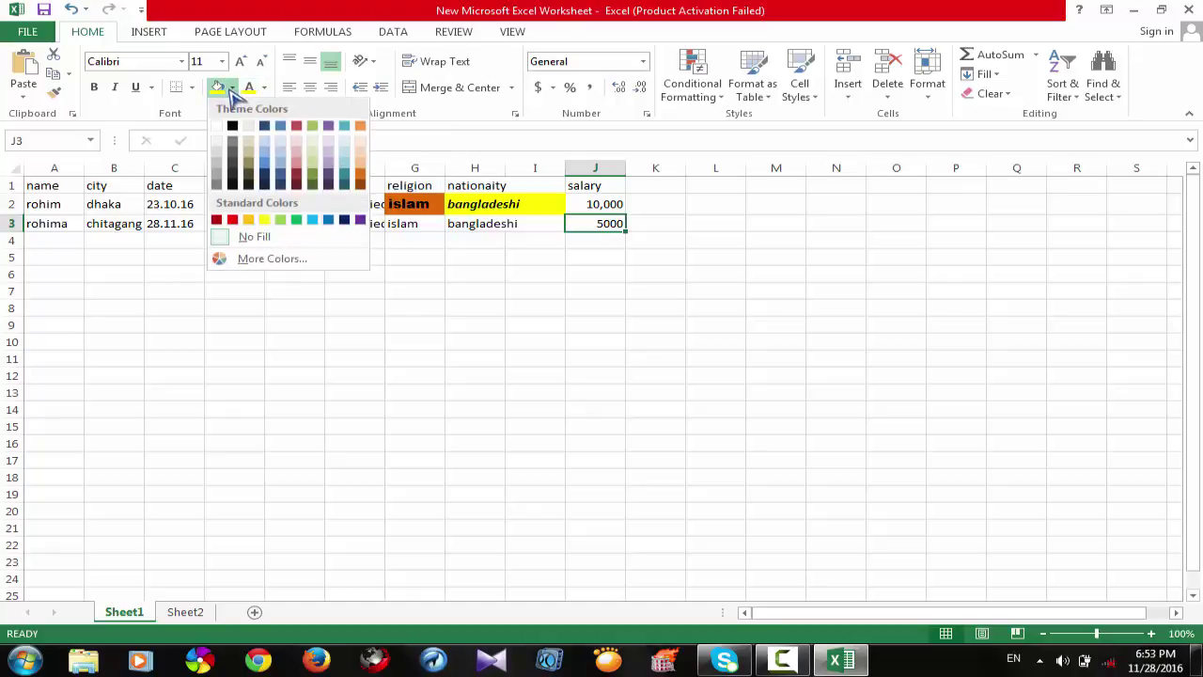
left_click(233, 219)
left_click(648, 273)
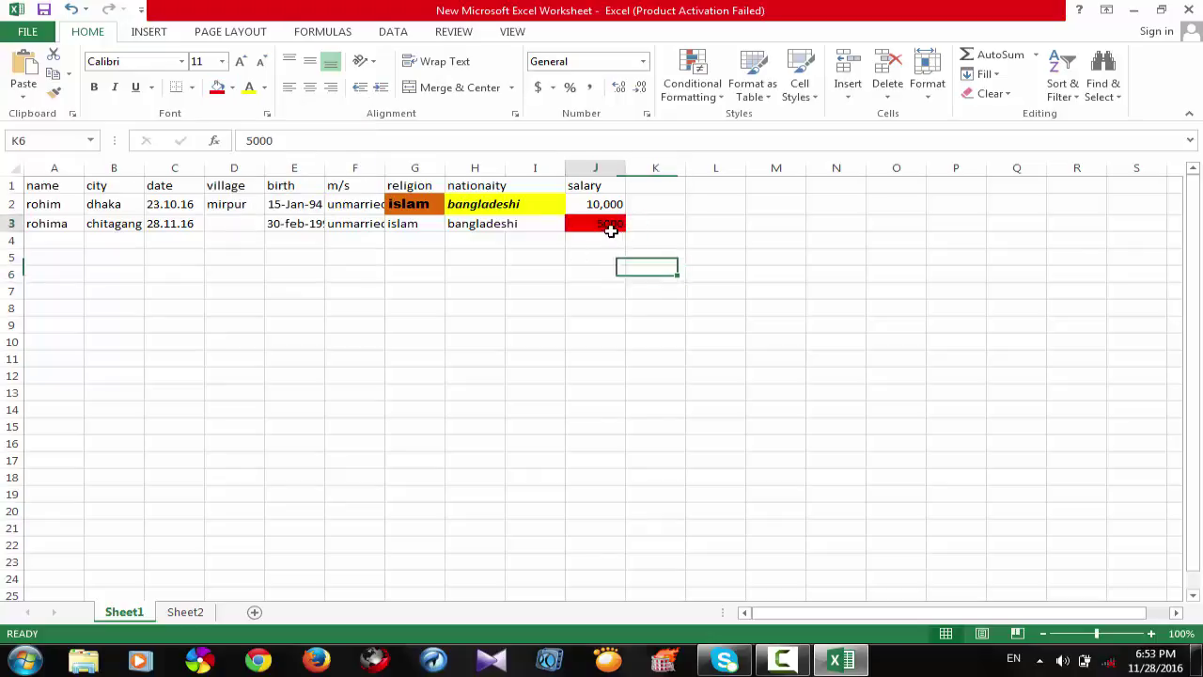
left_click(611, 230)
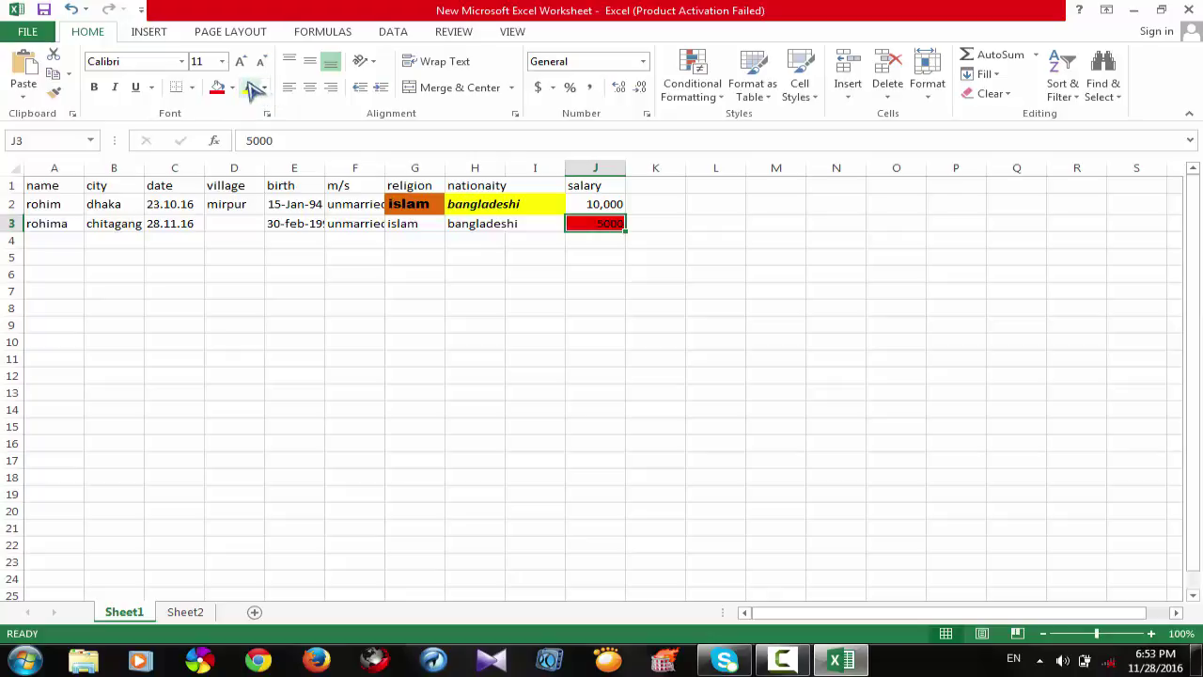
- Apply the yellow font colour to the salary in J2 and browse the other font colours
left_click(611, 205)
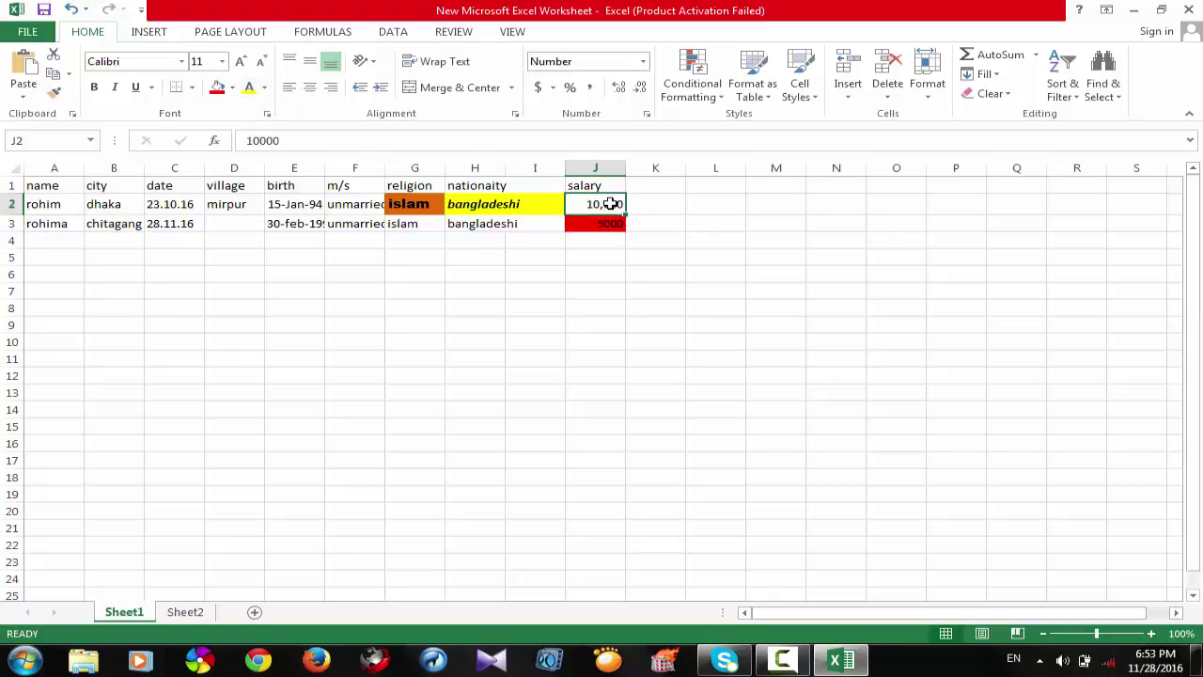
right_click(613, 203)
left_click(582, 207)
right_click(612, 203)
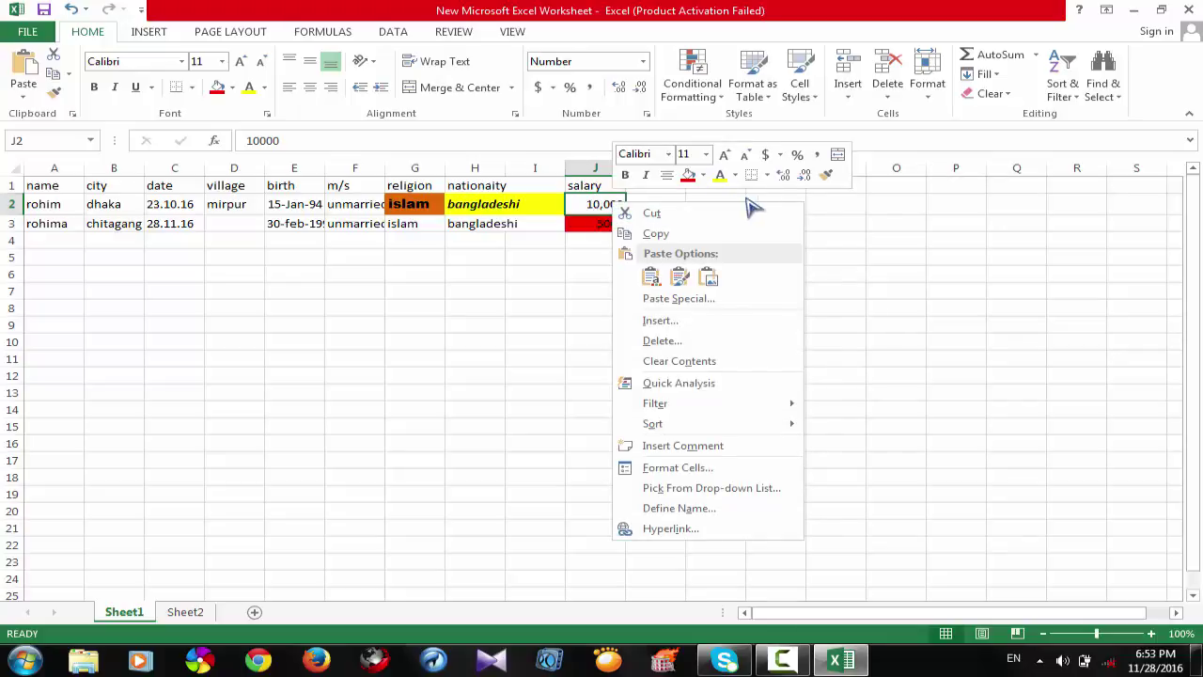
left_click(720, 175)
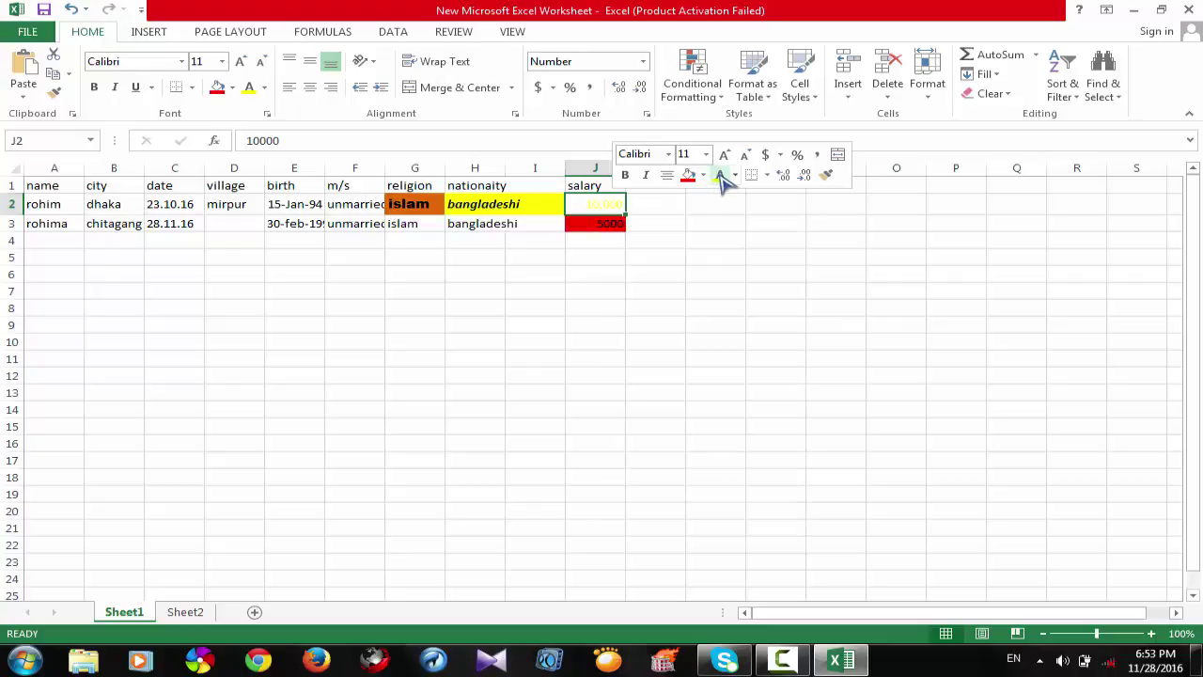
left_click(736, 177)
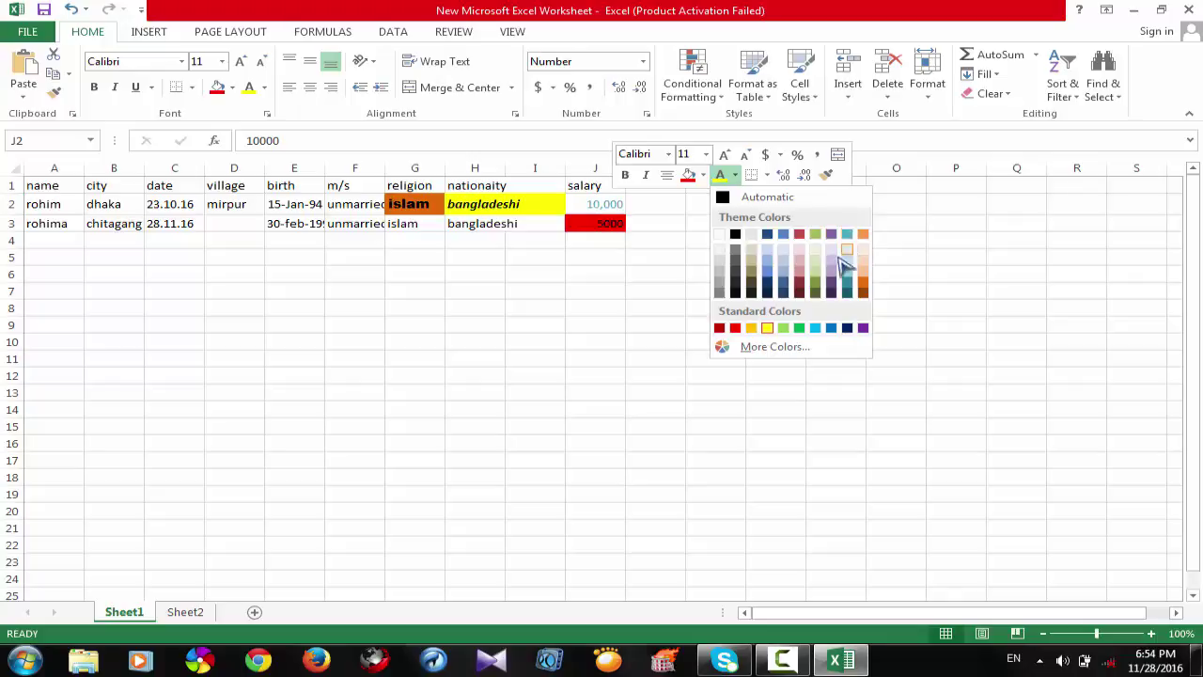
left_click(910, 206)
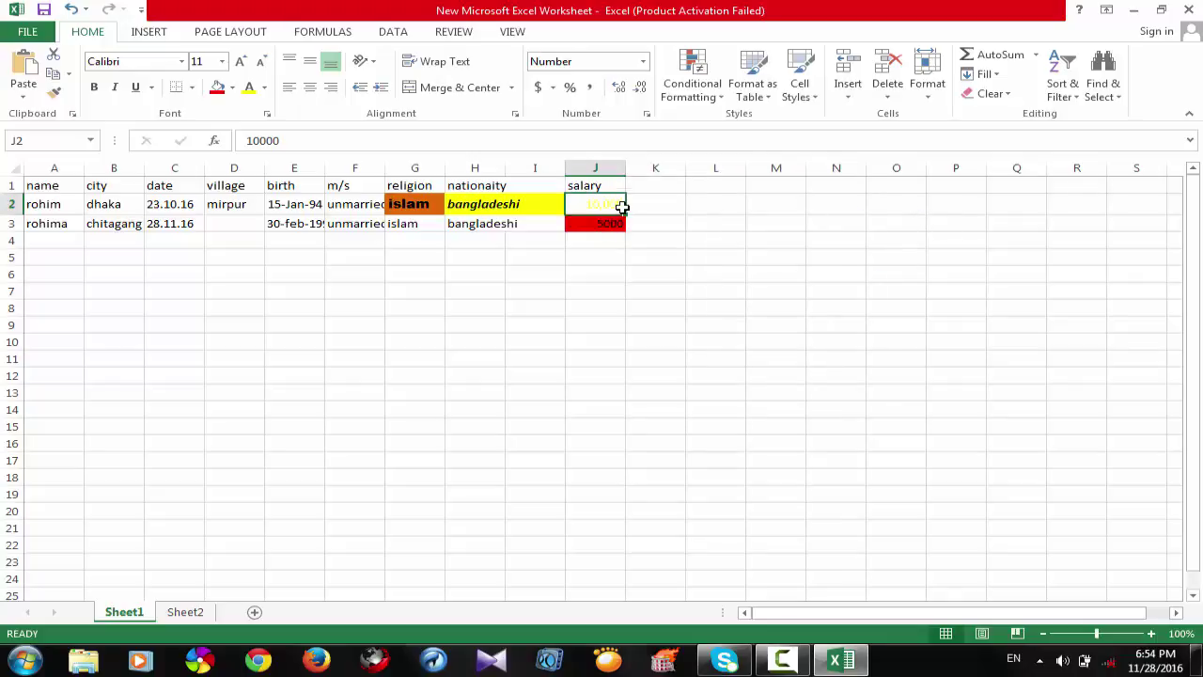
- Give the salary in J2 a near-black theme font colour and set its font to Broadway
left_click(264, 88)
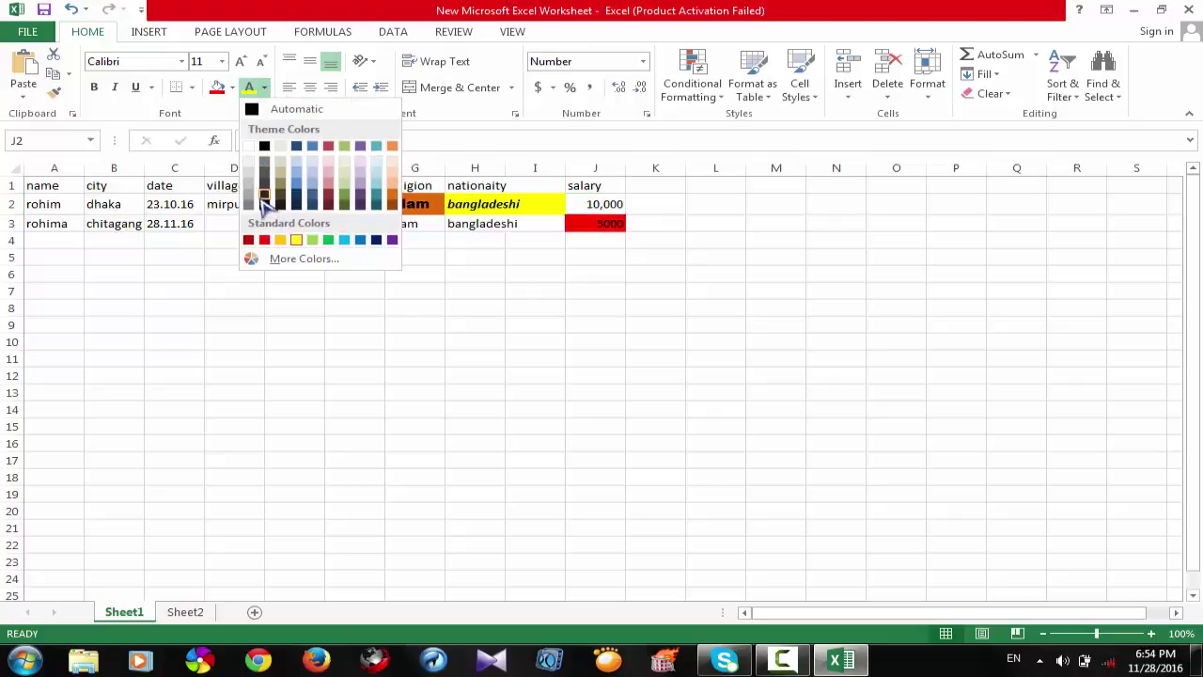
left_click(265, 205)
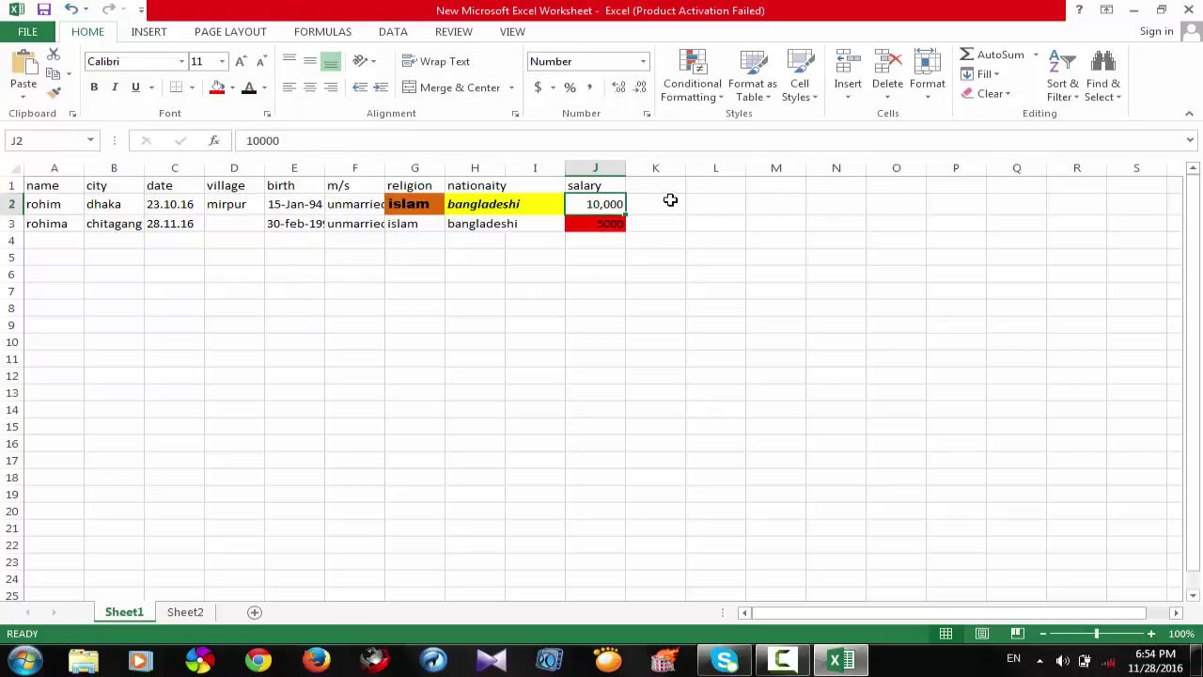
left_click(183, 64)
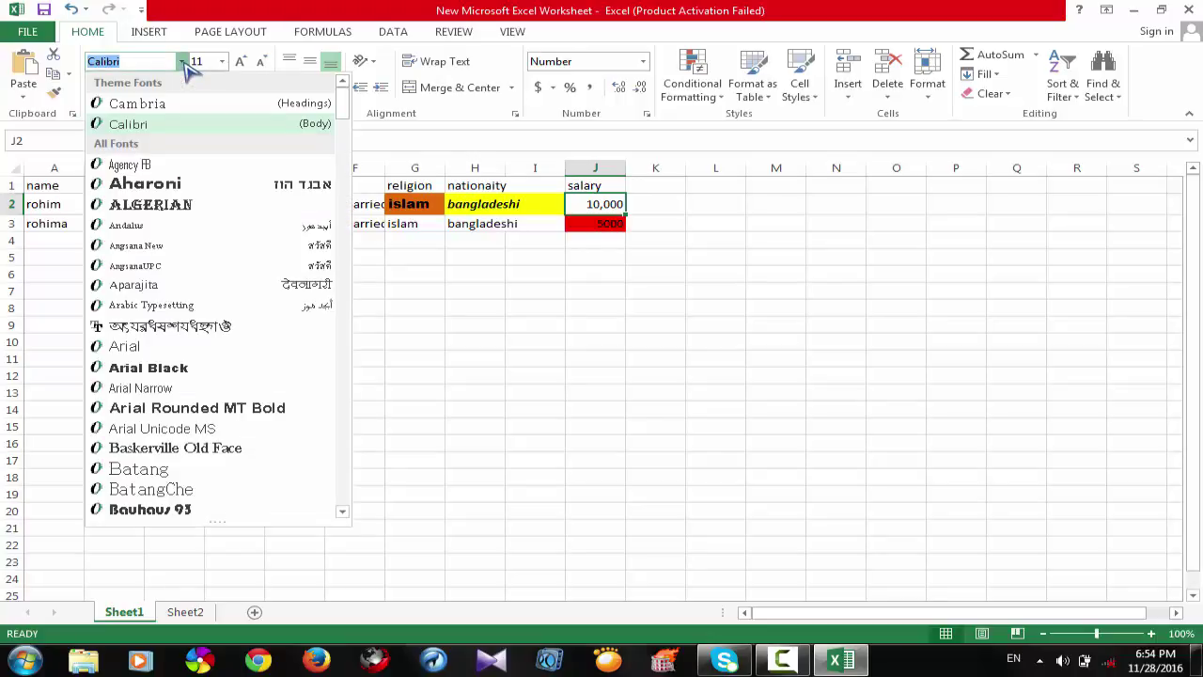
left_click(414, 147)
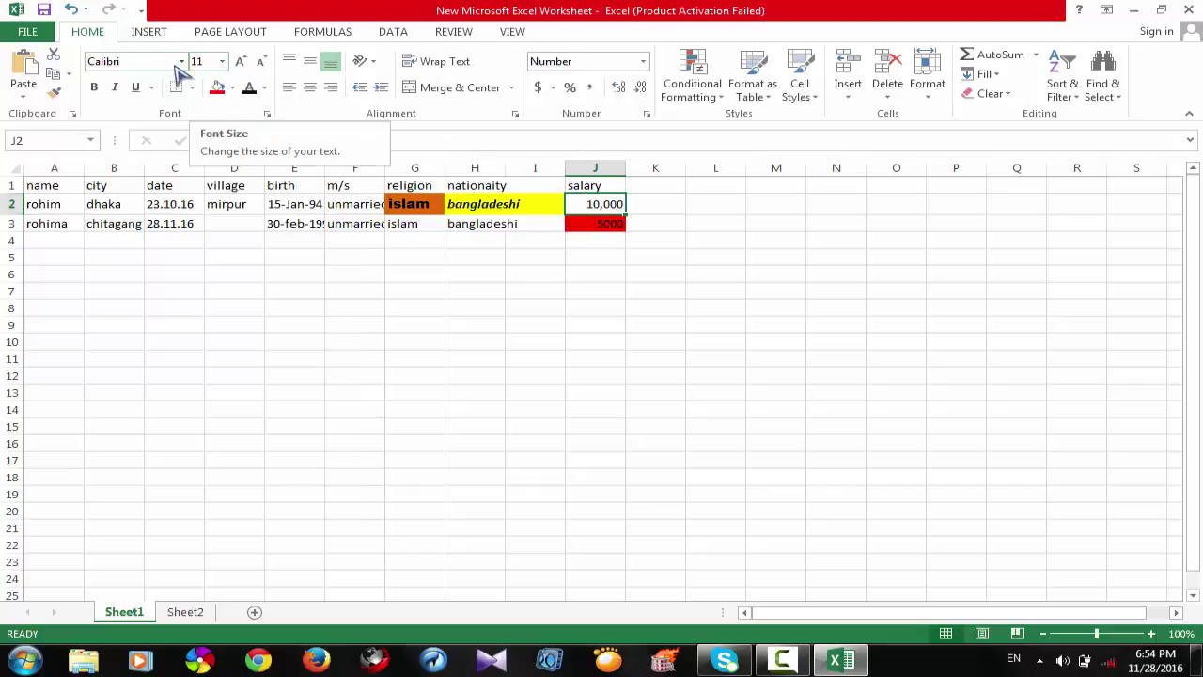
left_click(182, 62)
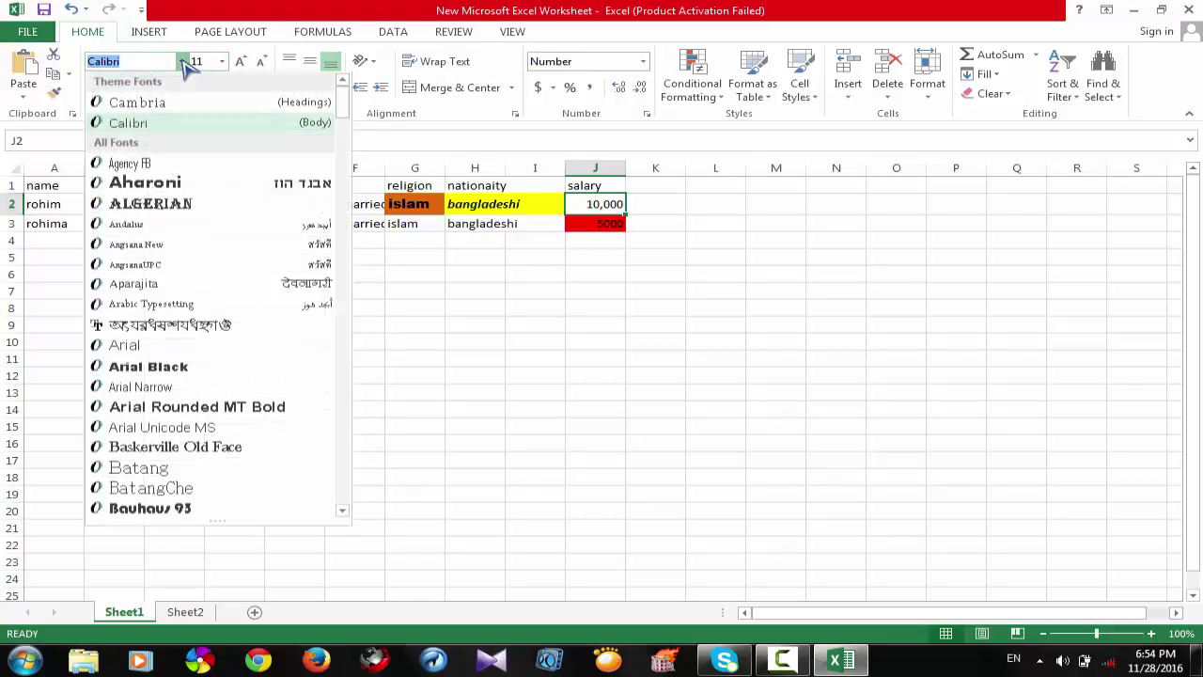
scroll(242, 280, "down", 2)
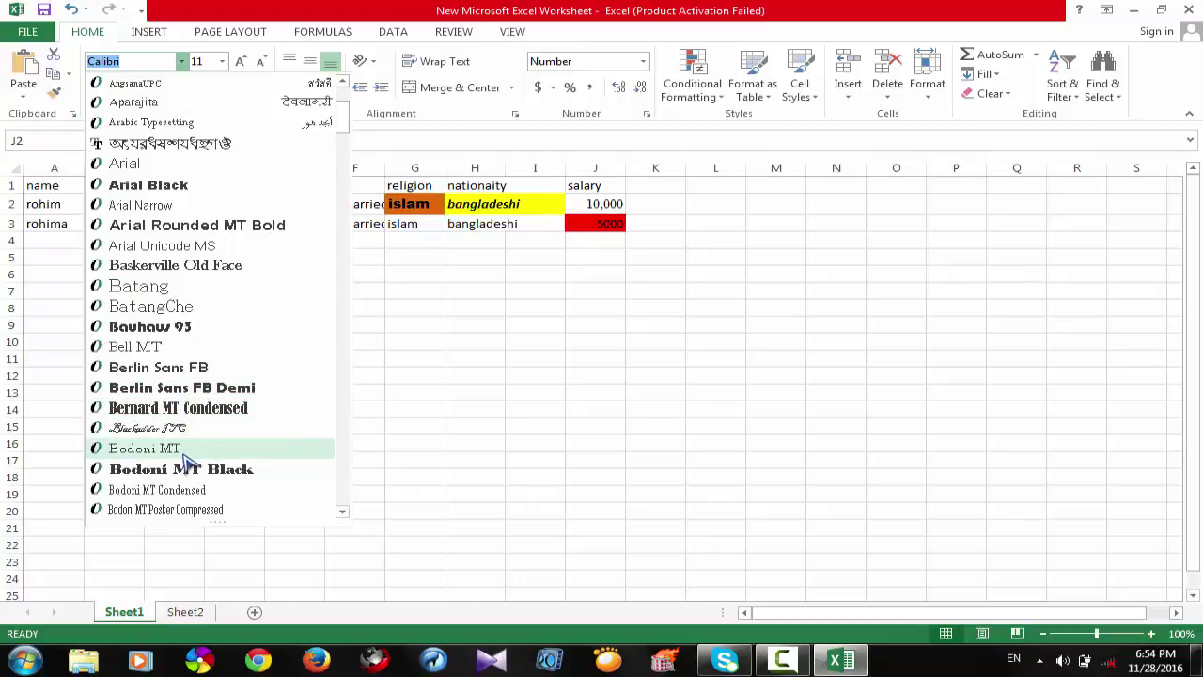
scroll(178, 465, "down", 2)
scroll(155, 474, "down", 2)
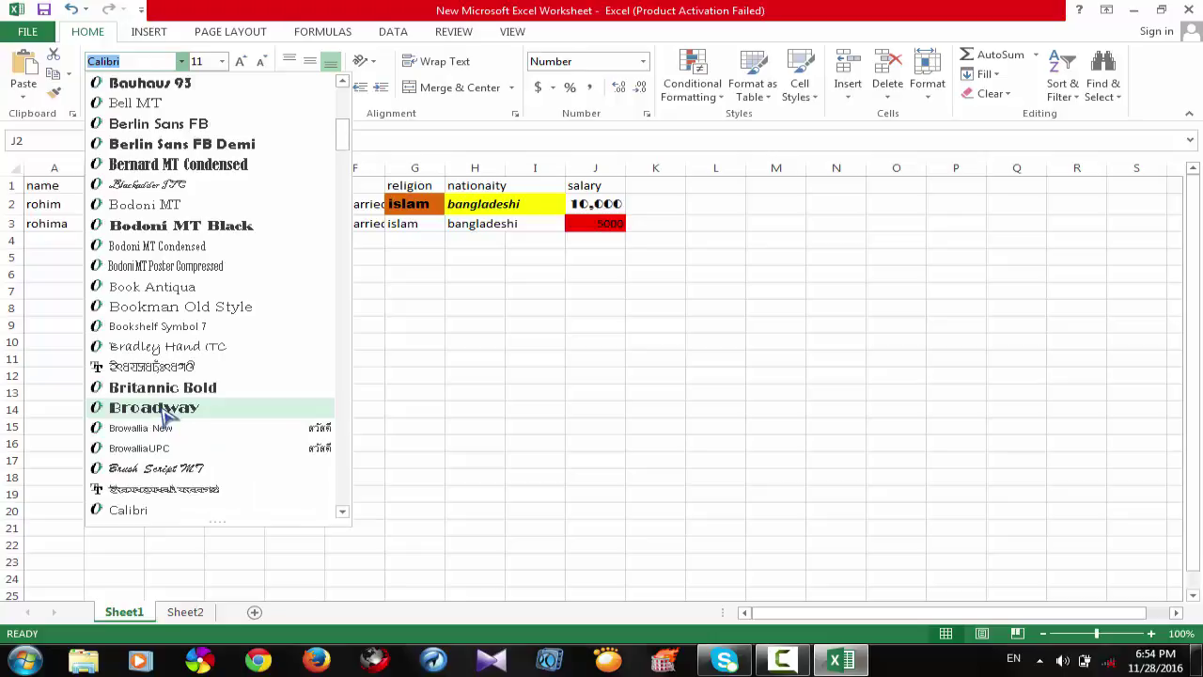
left_click(165, 414)
left_click(715, 240)
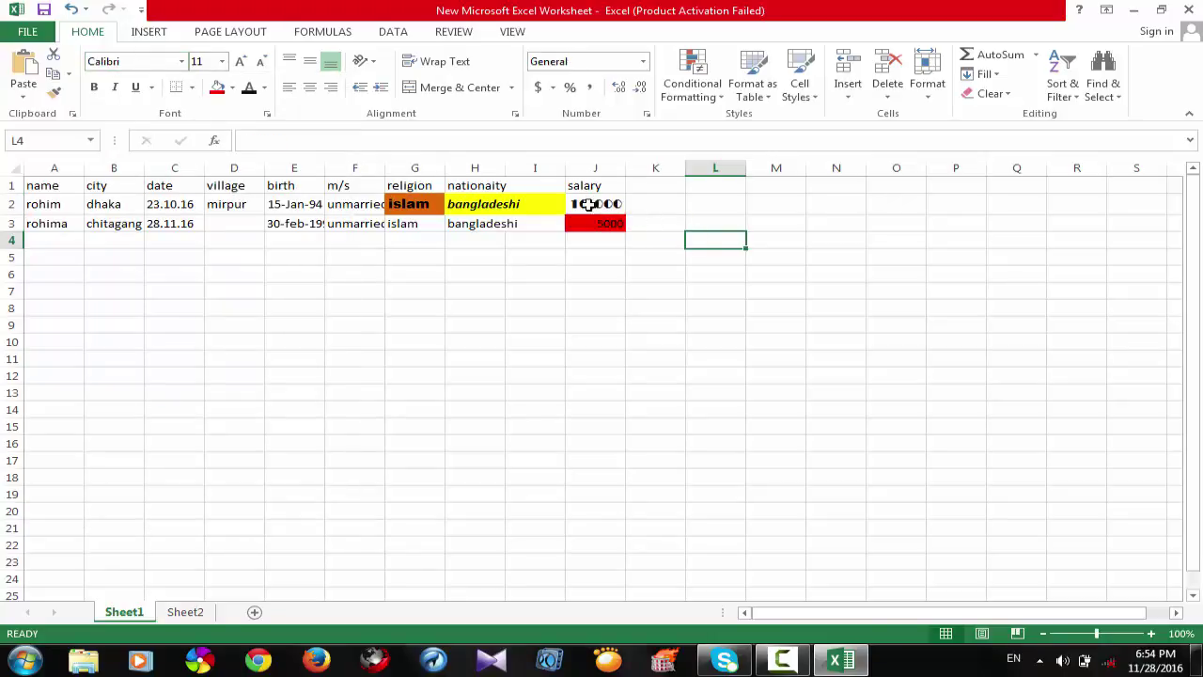
- Set the font of the salary in J3 to Broadway
left_click(610, 223)
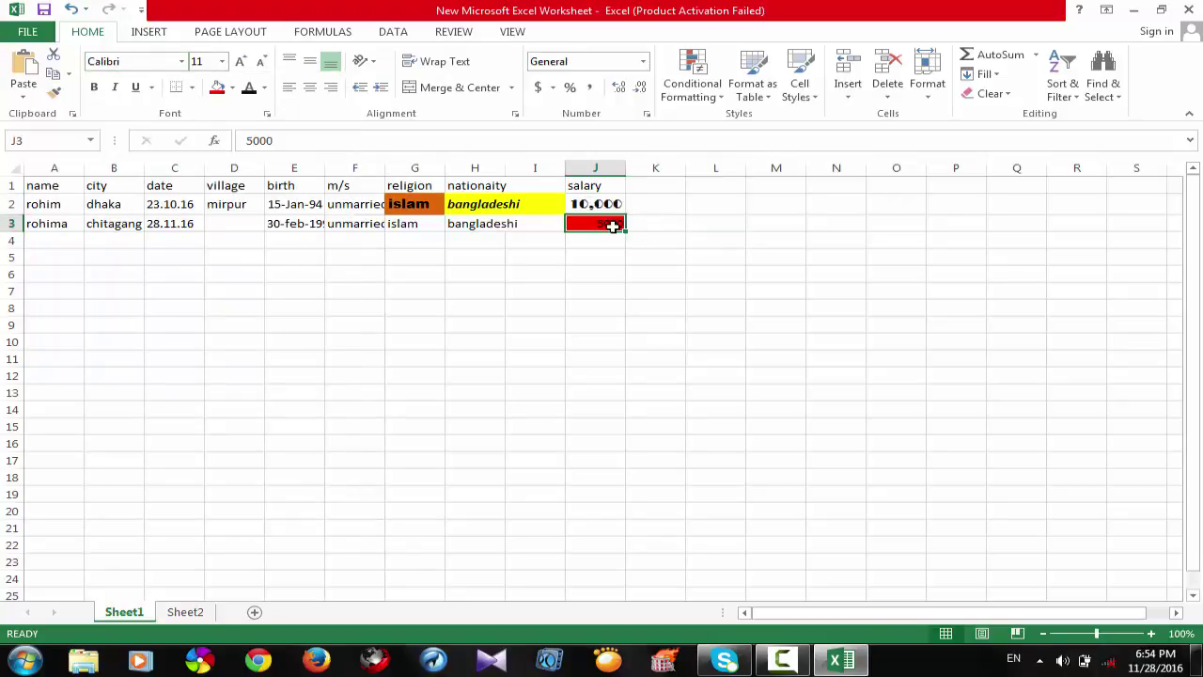
left_click(221, 61)
left_click(181, 61)
left_click(182, 61)
scroll(178, 348, "down", 7)
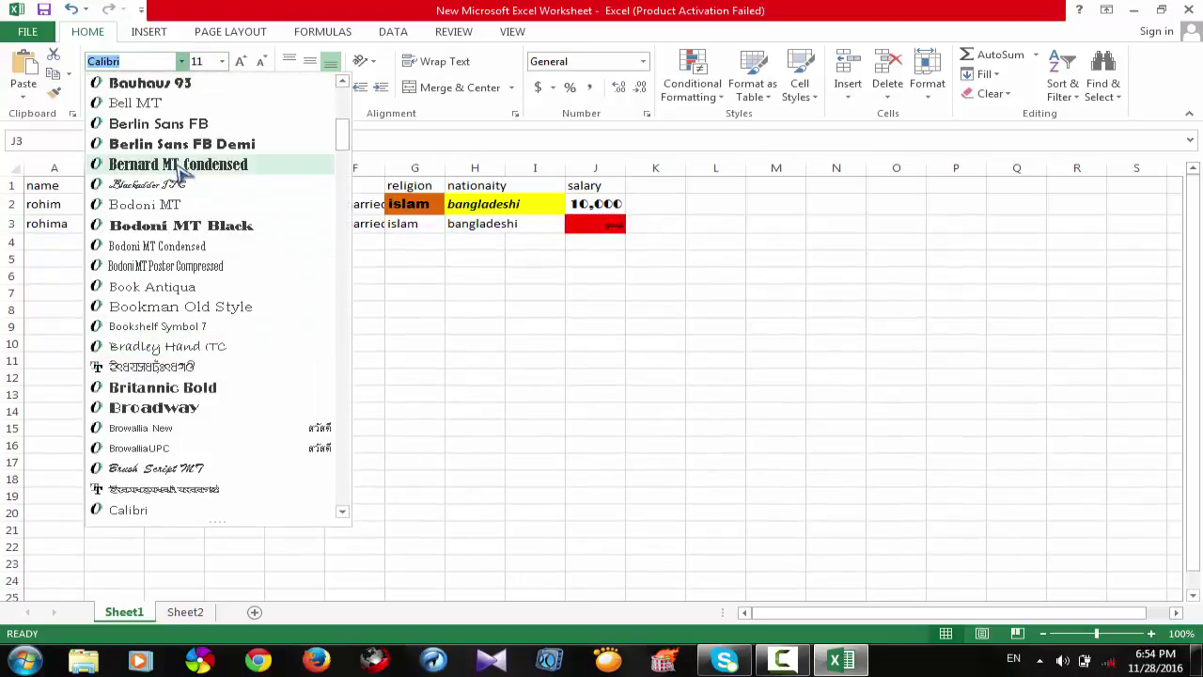
left_click(172, 410)
- Insert a table over the empty cells K5:L5, leaving the headers option off
left_click_drag(723, 257, 669, 255)
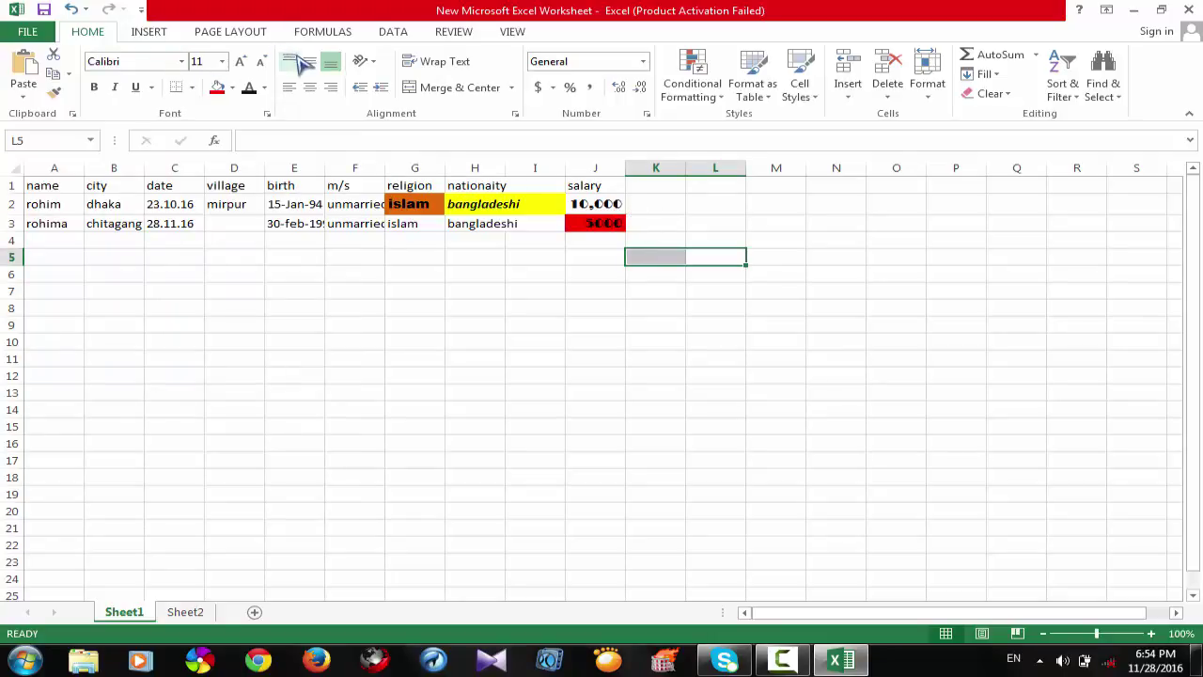
left_click(148, 32)
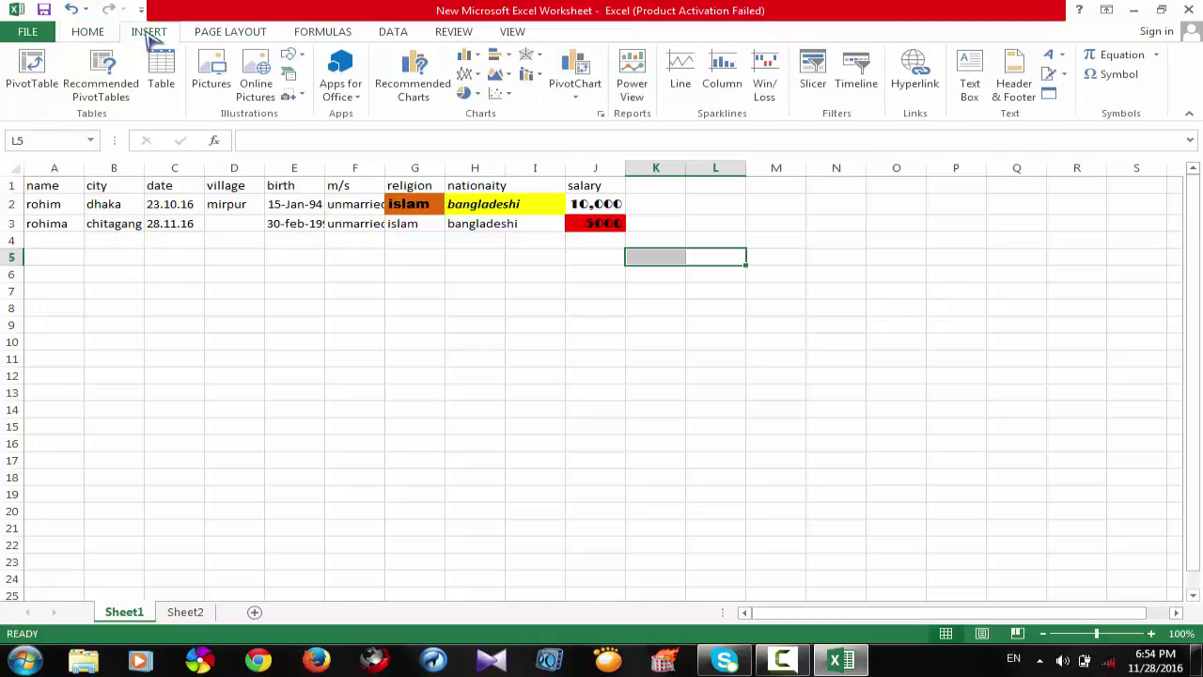
left_click(161, 75)
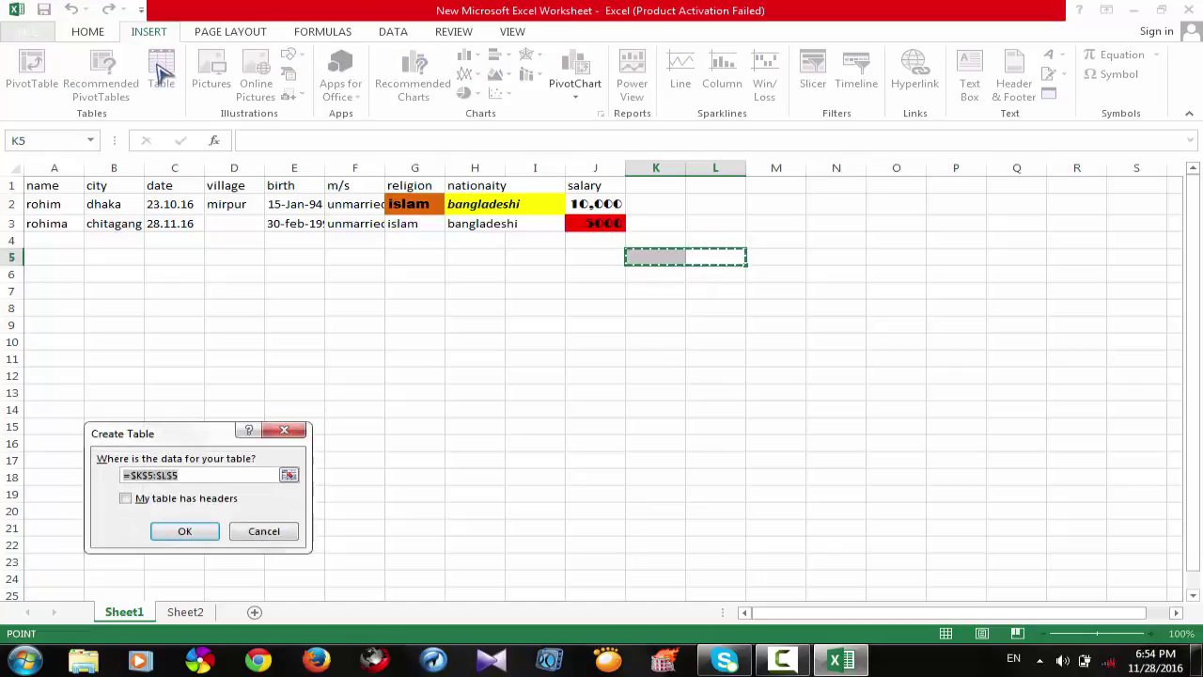
left_click(181, 528)
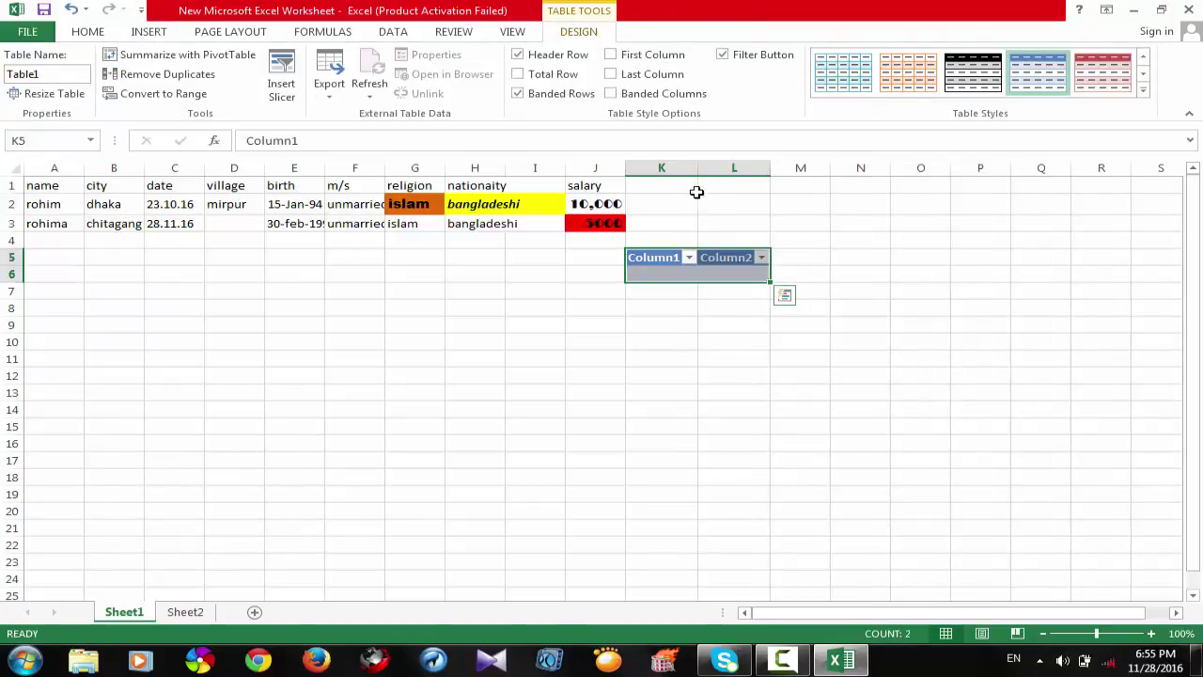
- View the sort and filter options of the new table's Column1 header without applying any
left_click(711, 257)
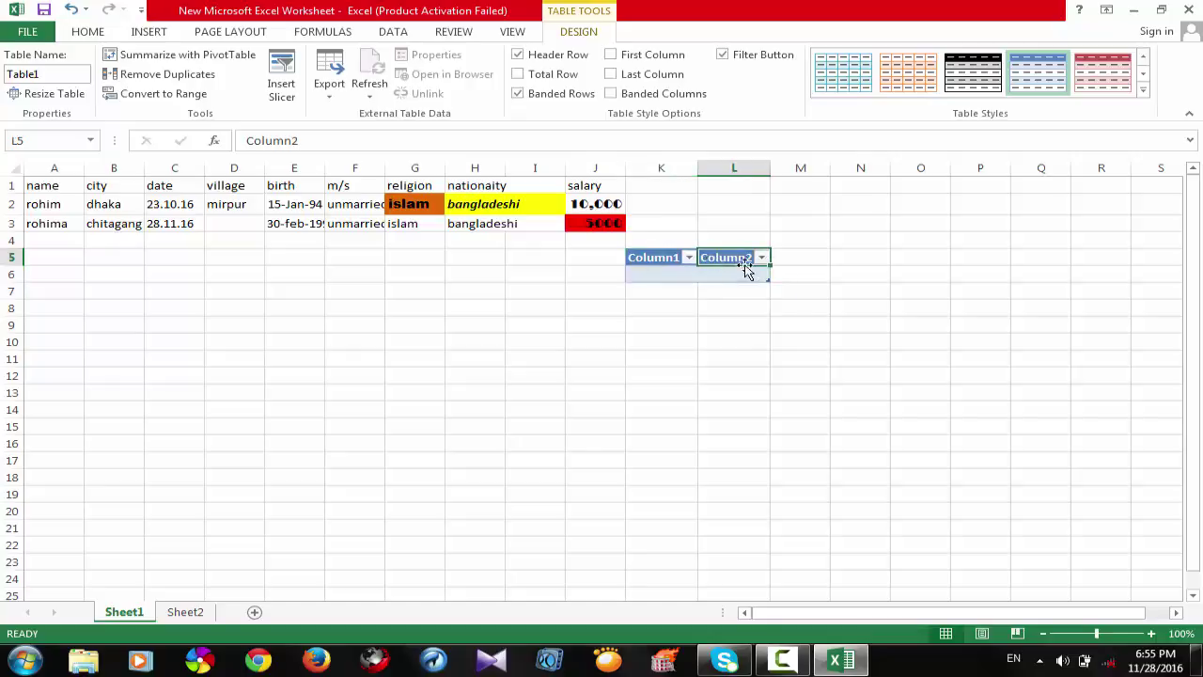
left_click(694, 257)
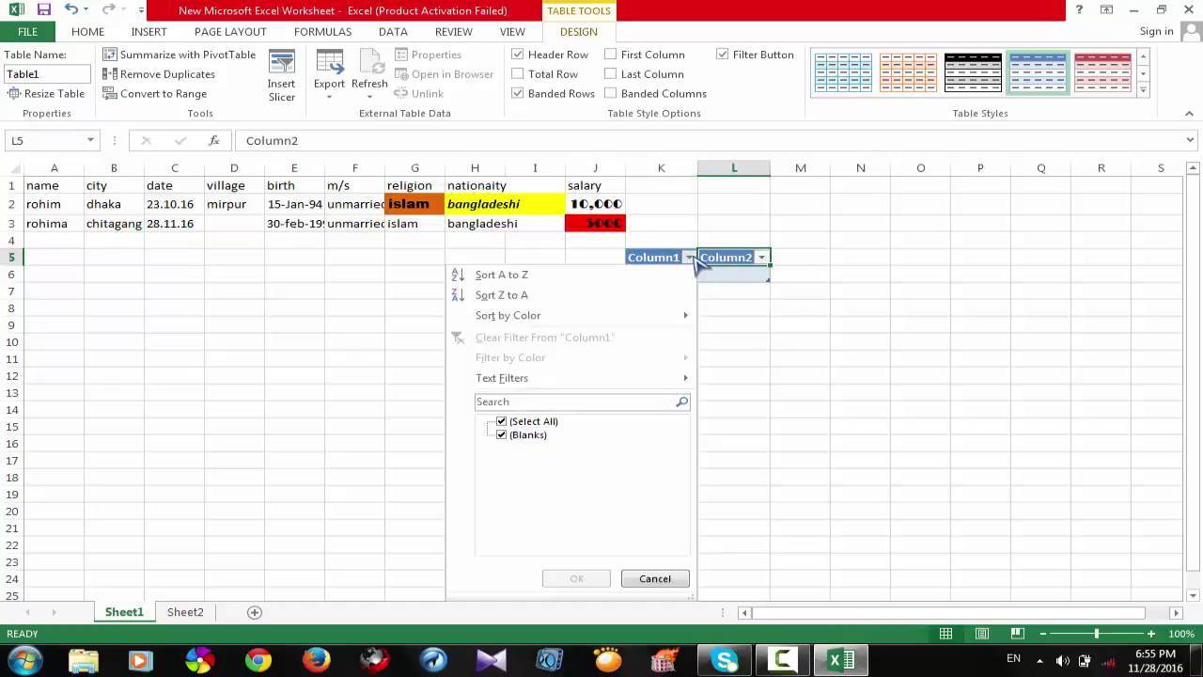
left_click(653, 577)
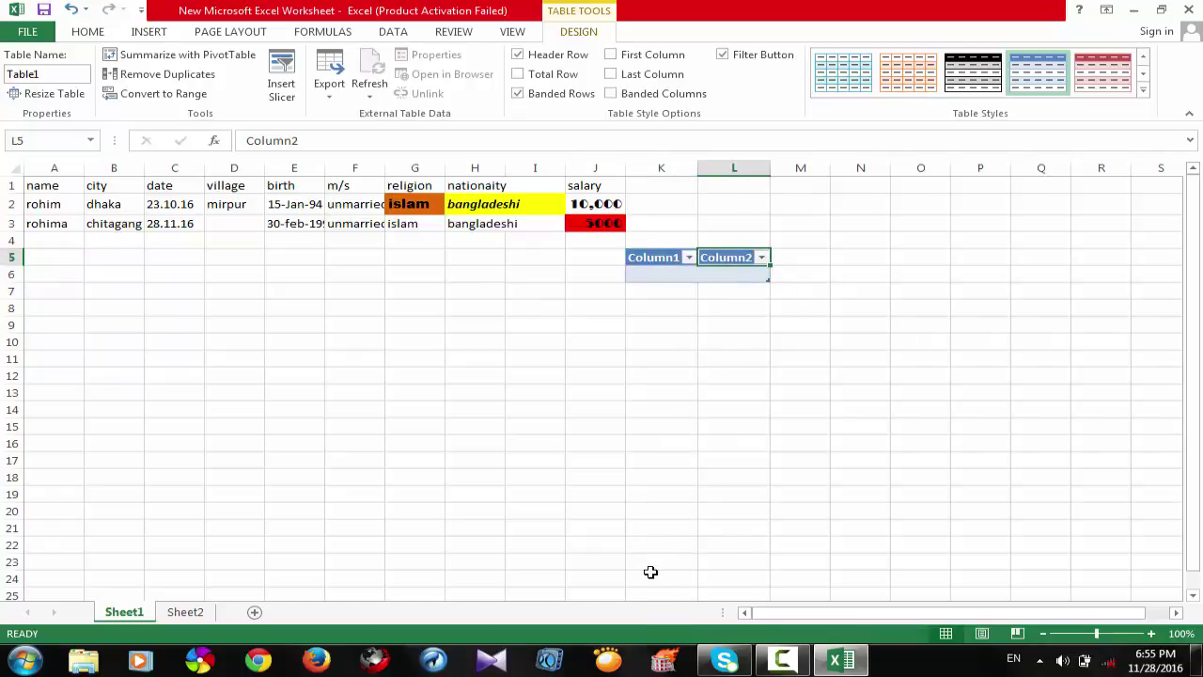
right_click(693, 242)
key("Escape")
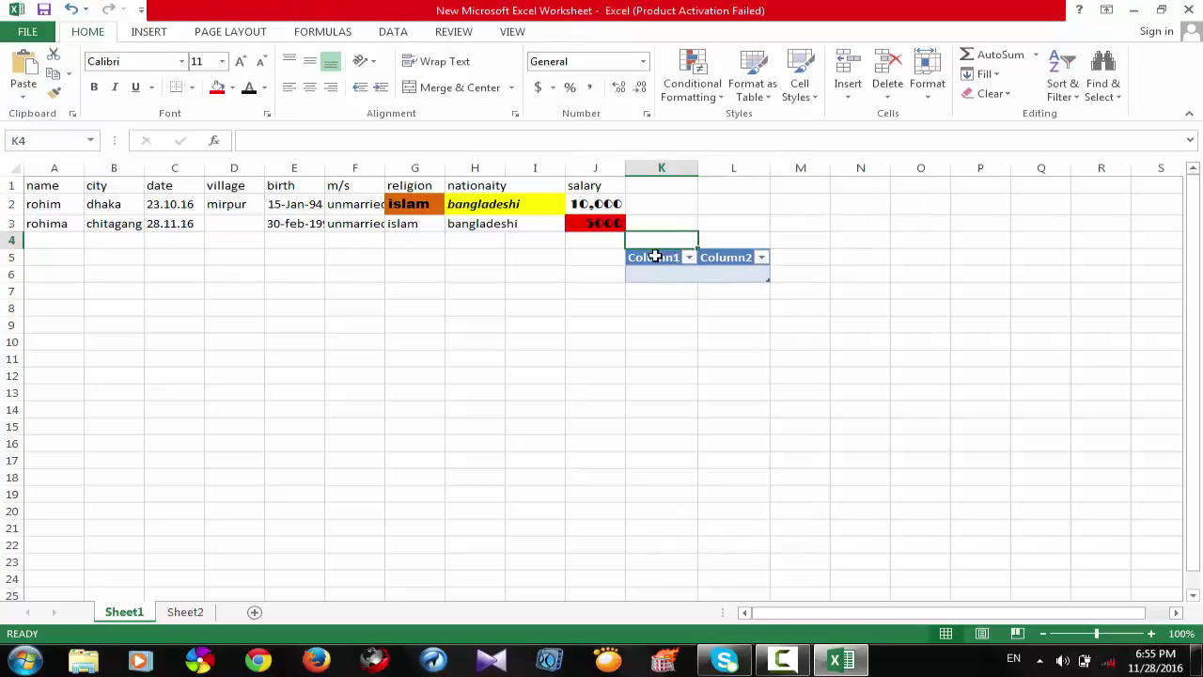
right_click(656, 256)
left_click(701, 266)
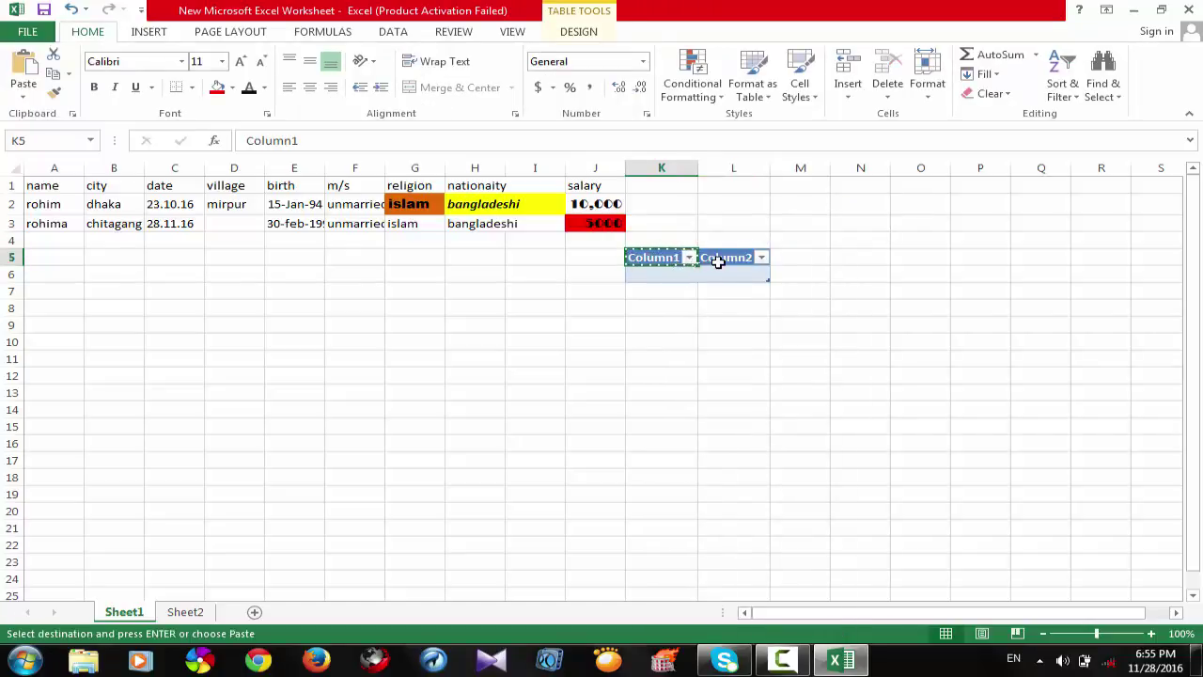
right_click(730, 258)
left_click(758, 270)
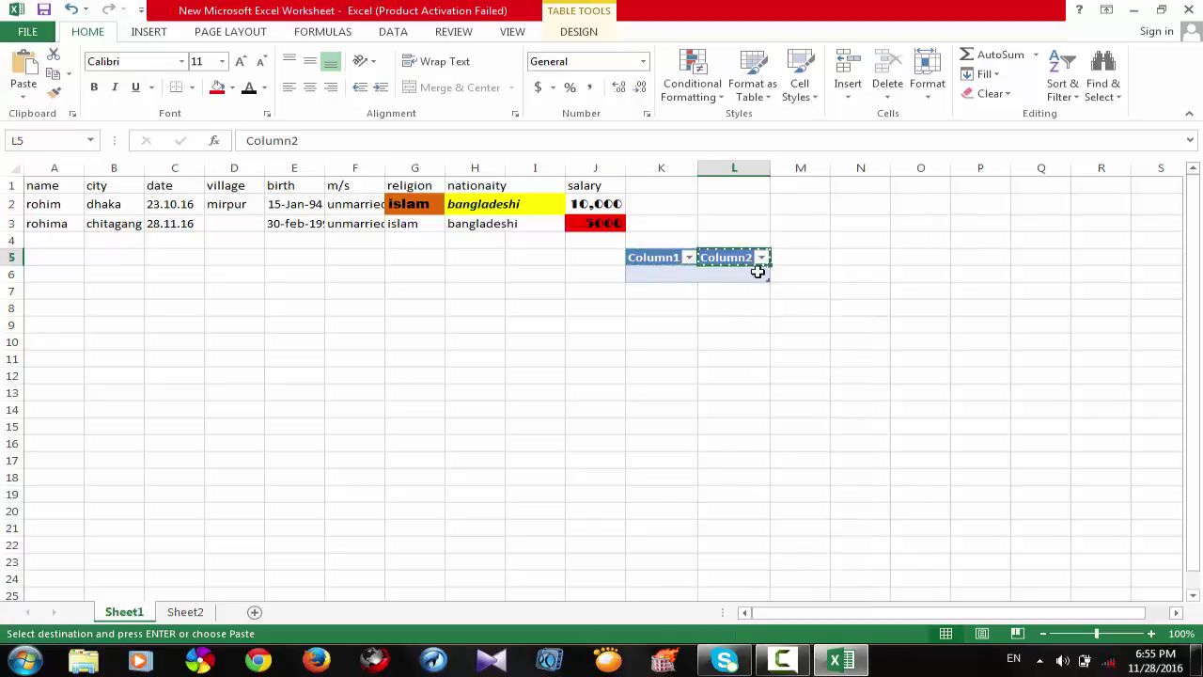
left_click(688, 258)
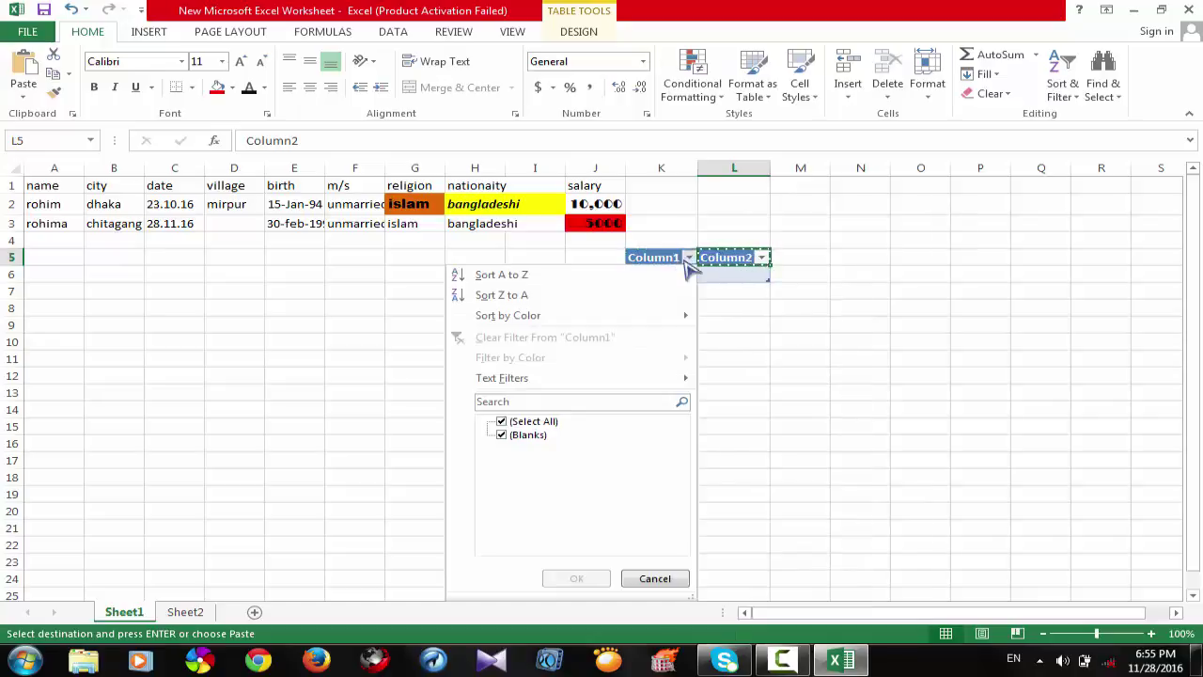
left_click(811, 313)
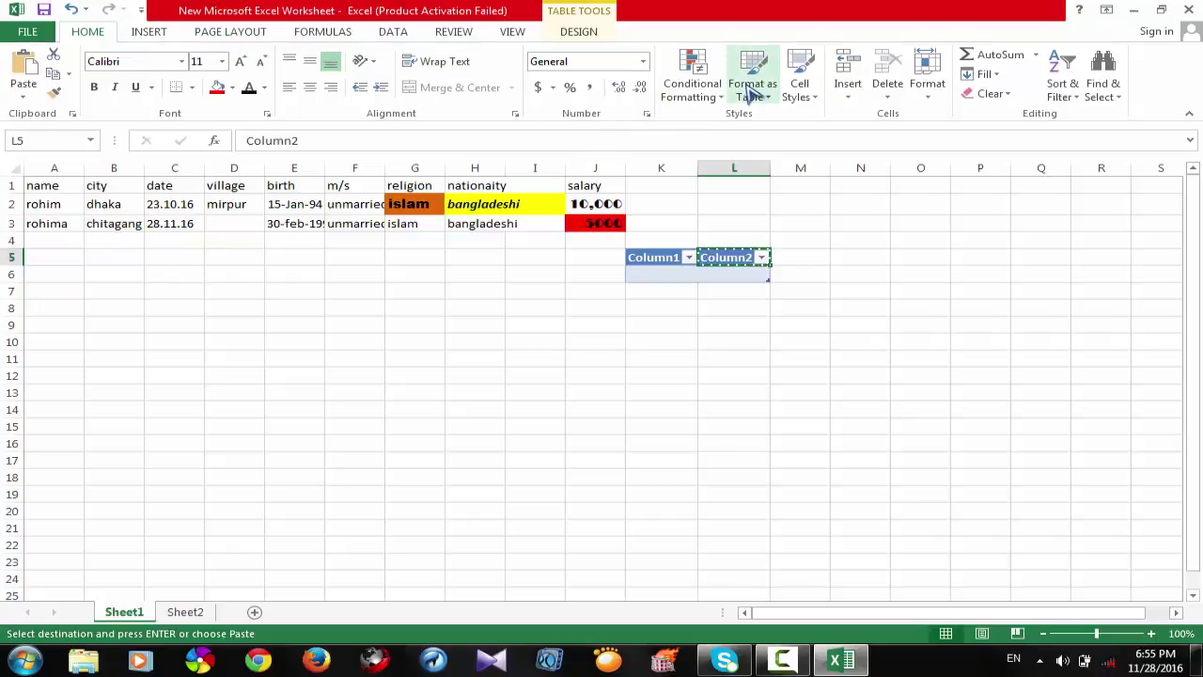
- Try the 40% - Accent5 cell style on the Column2 header in L5, settling on 20% - Accent2
left_click(804, 75)
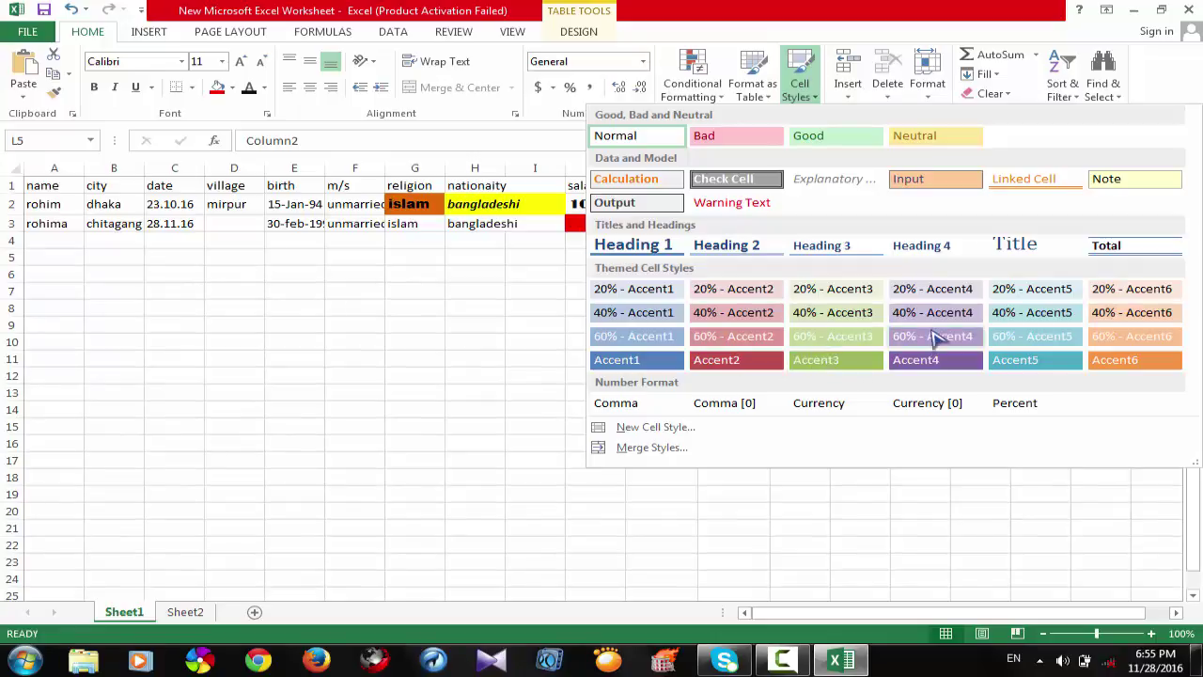
left_click(1053, 316)
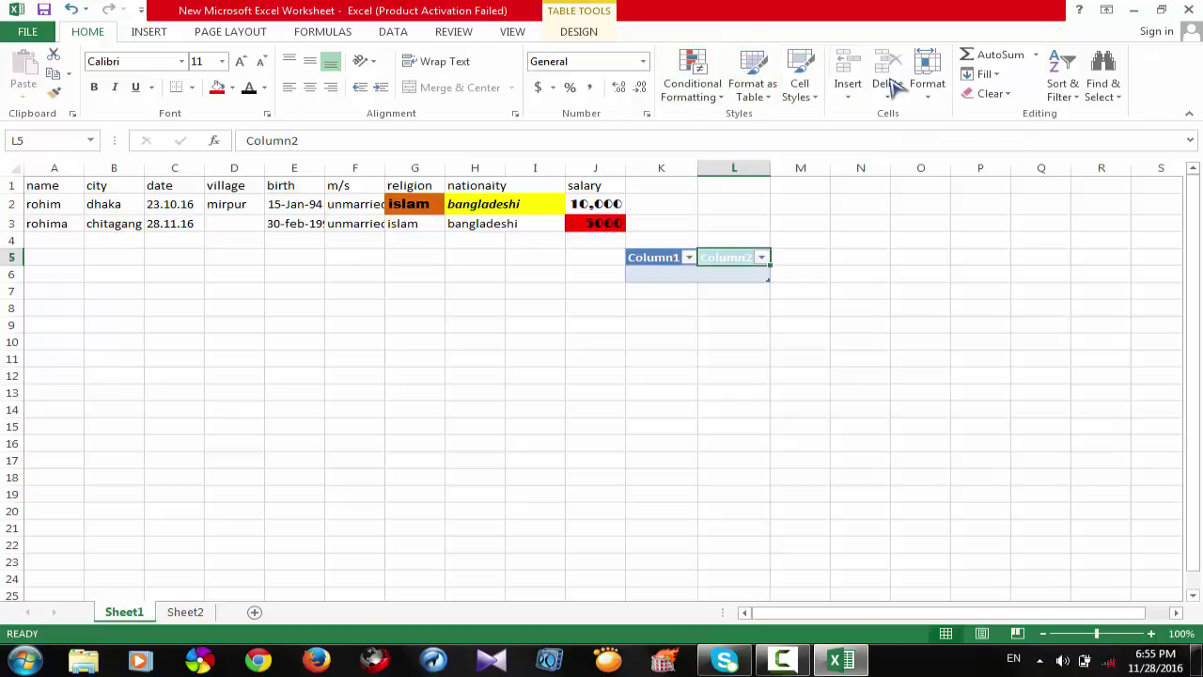
left_click(814, 81)
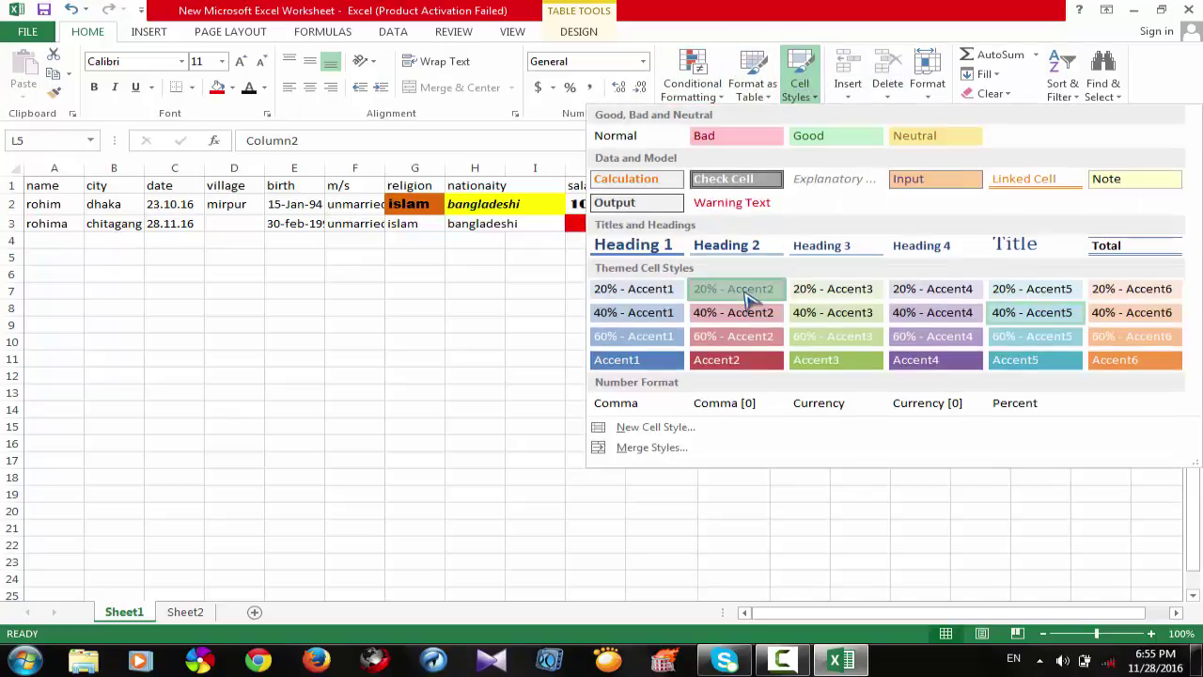
left_click(752, 290)
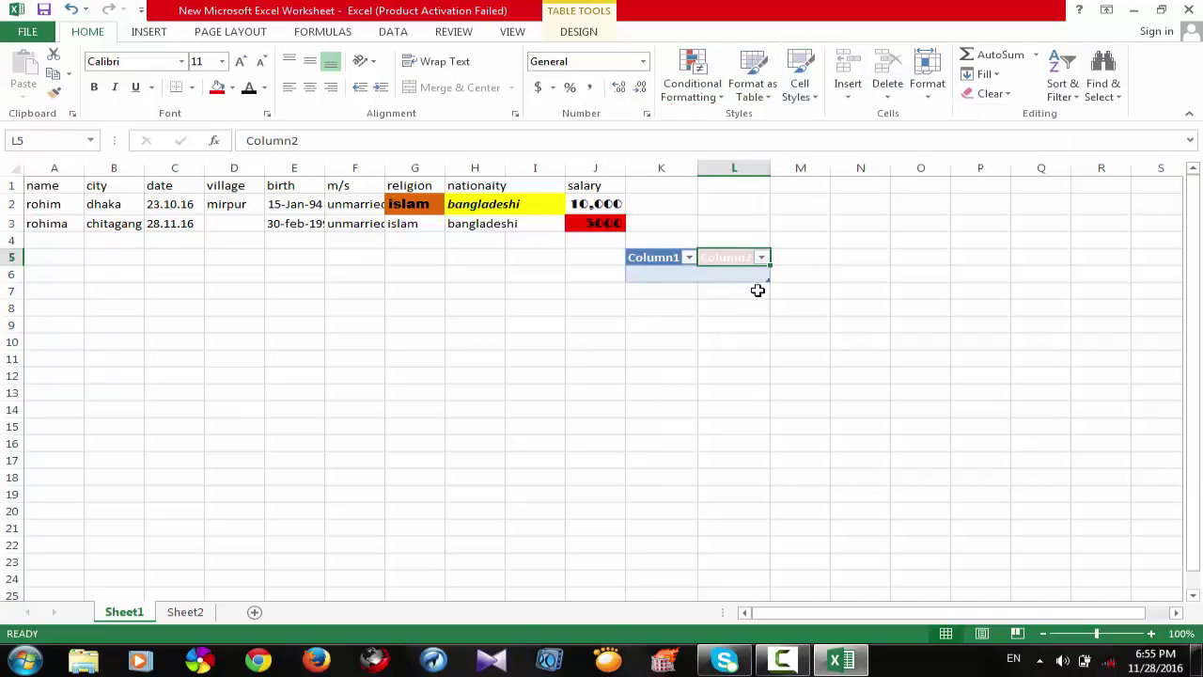
- Format the empty cell C7 as a table with the dark blue table style, leaving the headers option off, and select its header
left_click(757, 73)
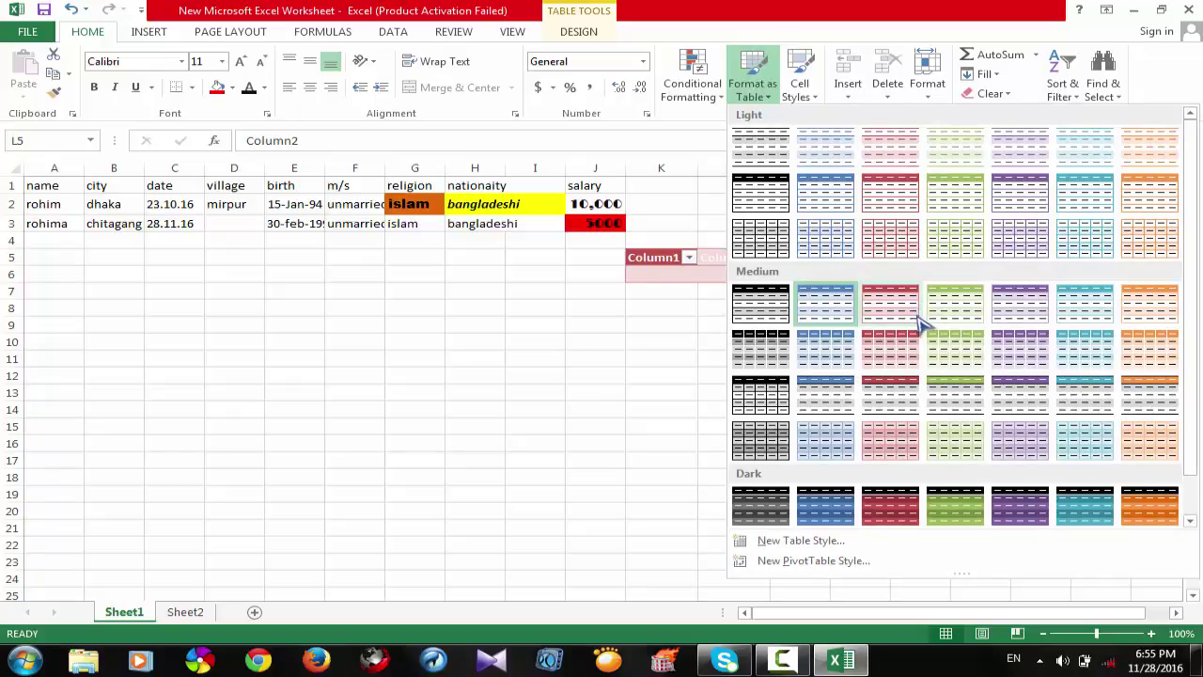
left_click(200, 343)
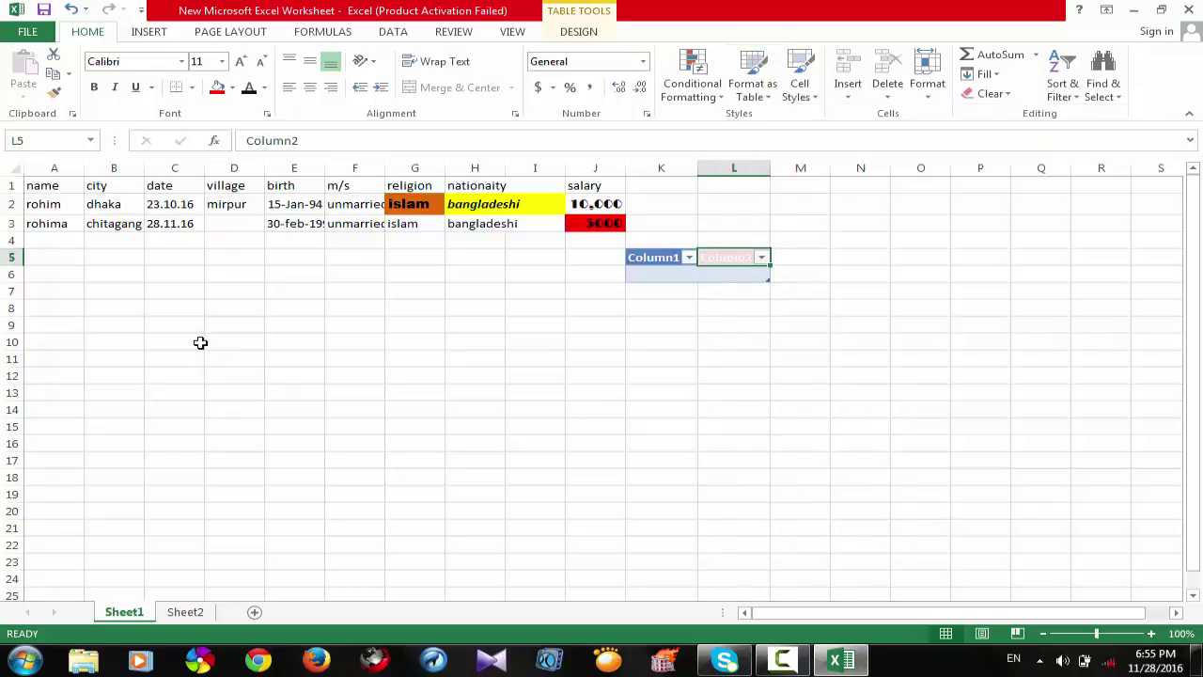
left_click(148, 292)
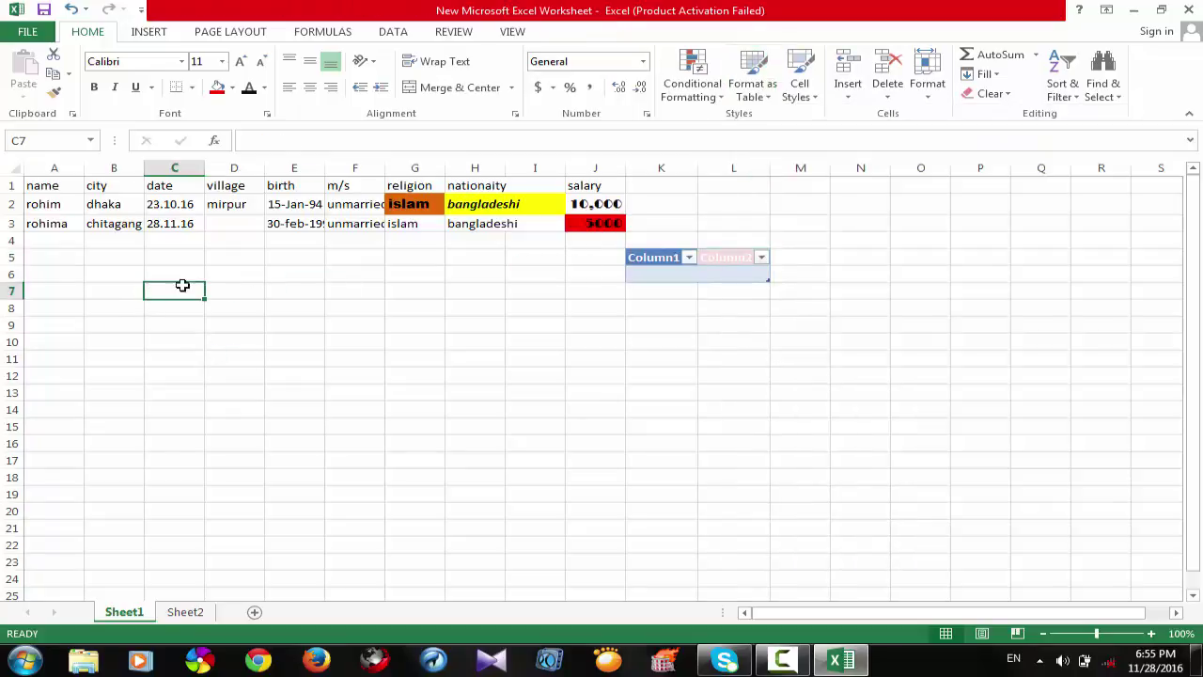
left_click(752, 80)
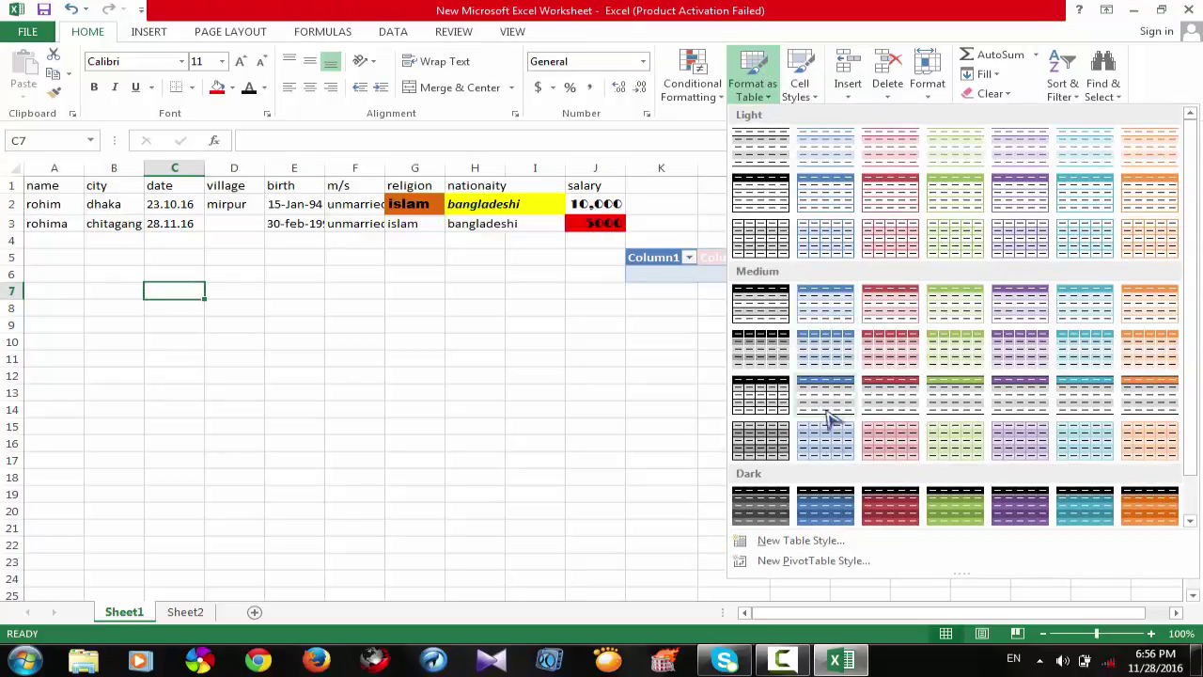
left_click(832, 515)
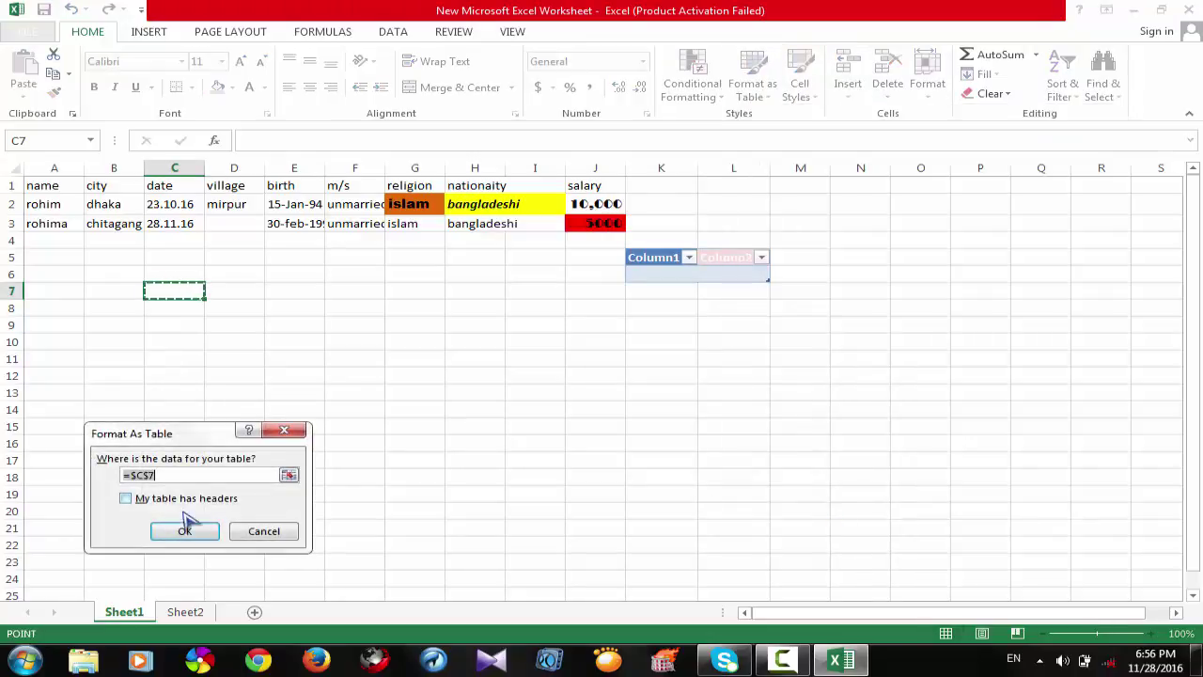
left_click(185, 532)
left_click(620, 459)
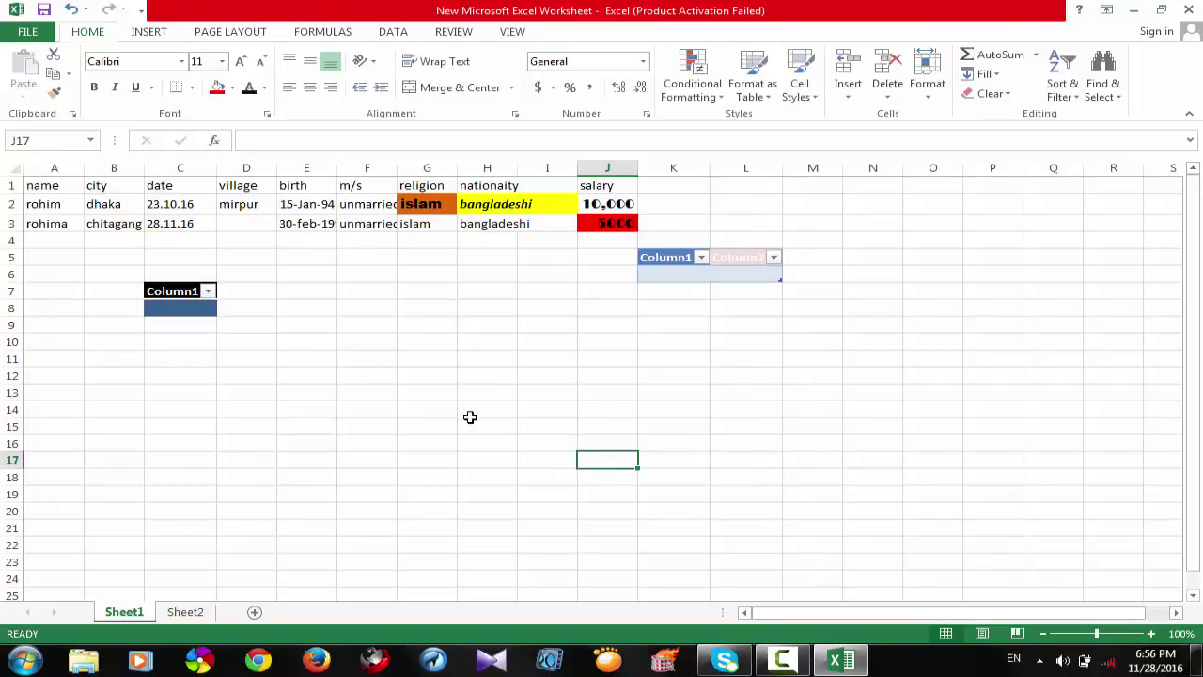
left_click(170, 295)
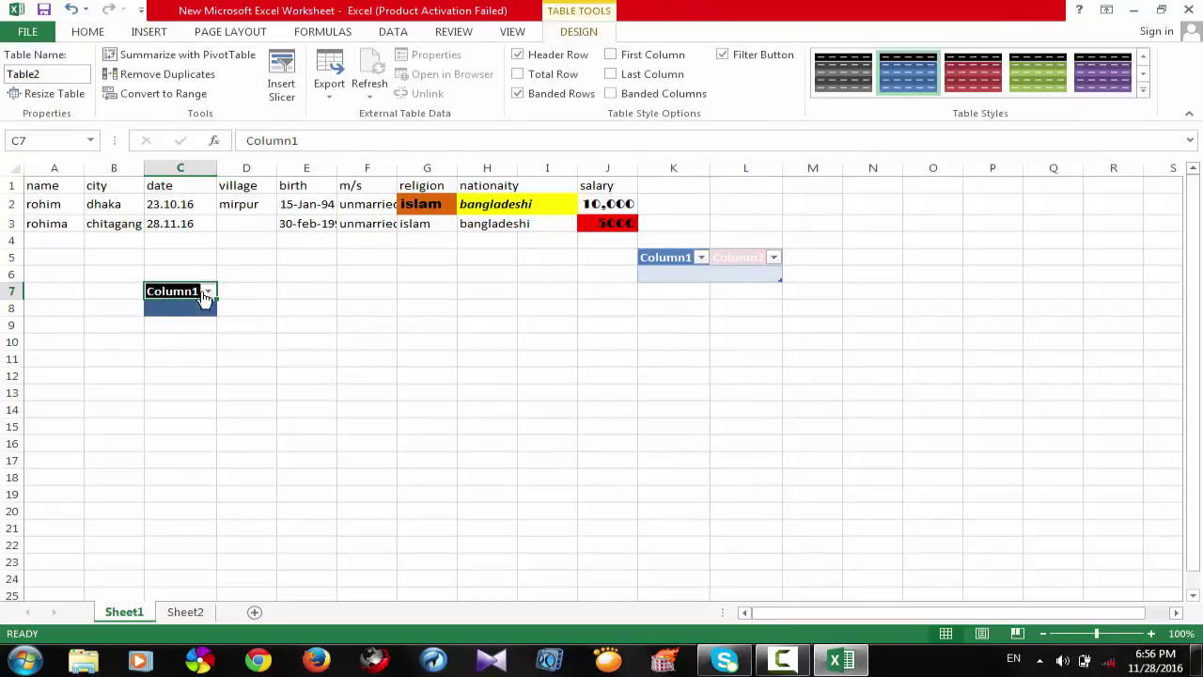
- Select all cells of Sheet2, and jump to Table1 from the list of defined names
left_click(204, 609)
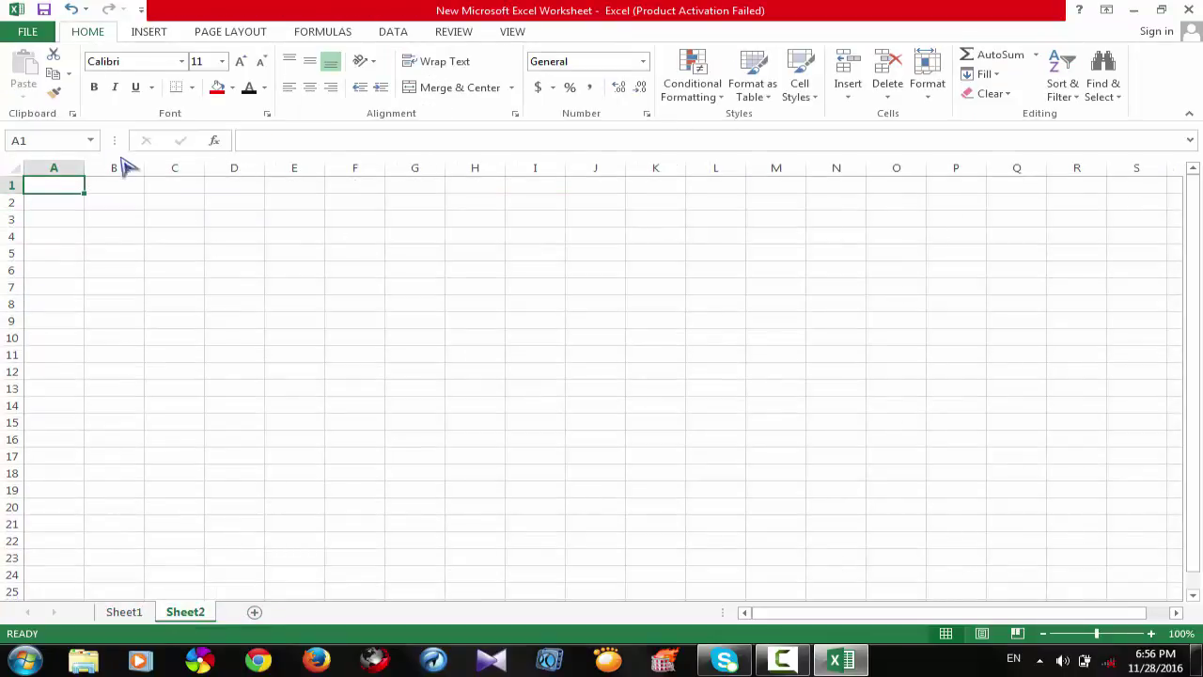
left_click(20, 171)
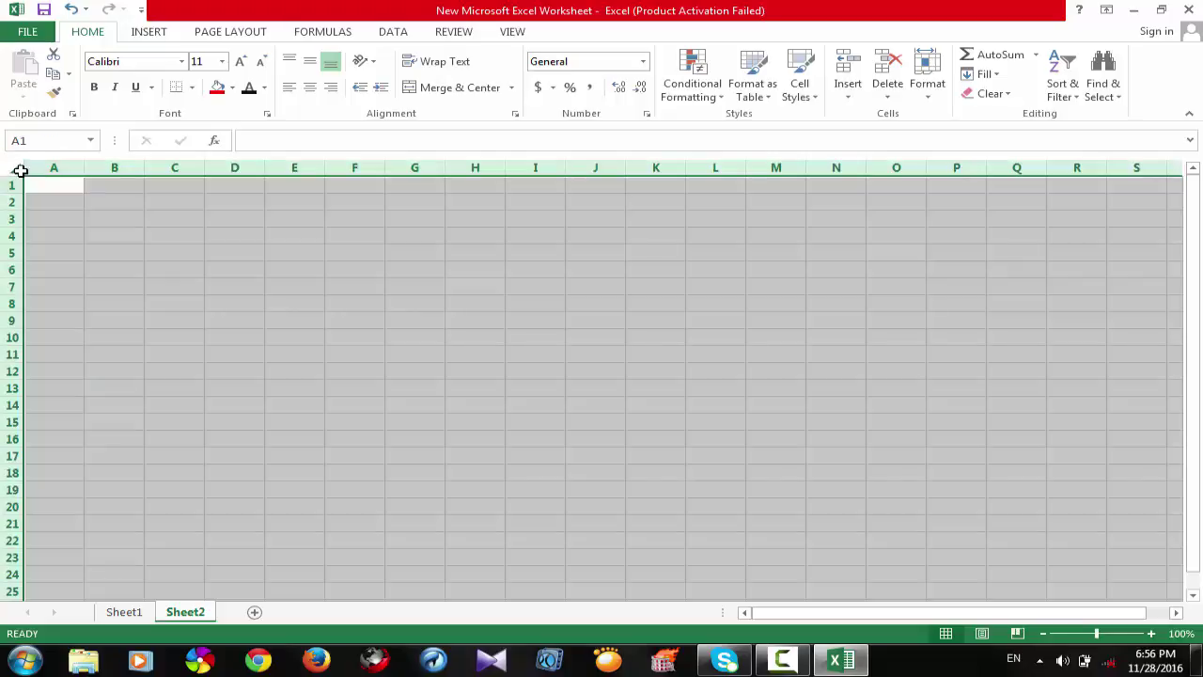
left_click(90, 140)
key("Escape")
left_click(93, 140)
left_click(66, 161)
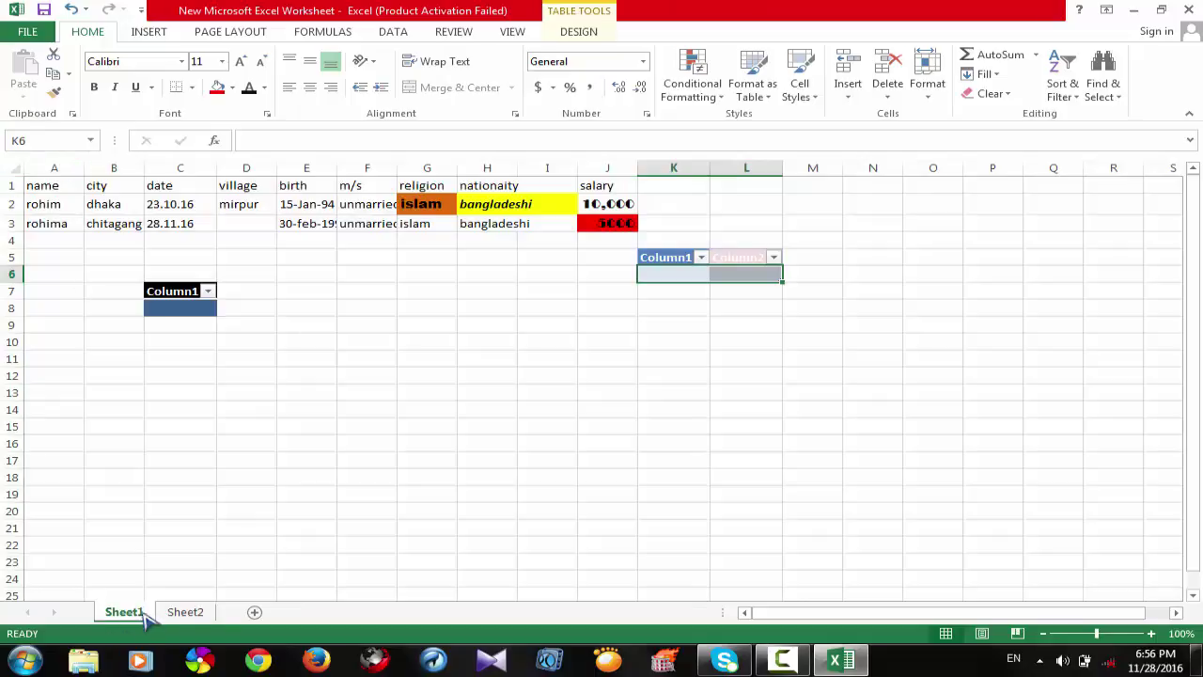
- Return to Sheet2 and look through the defined names, the cell format options and the cell styles without applying any
left_click(185, 612)
left_click(90, 140)
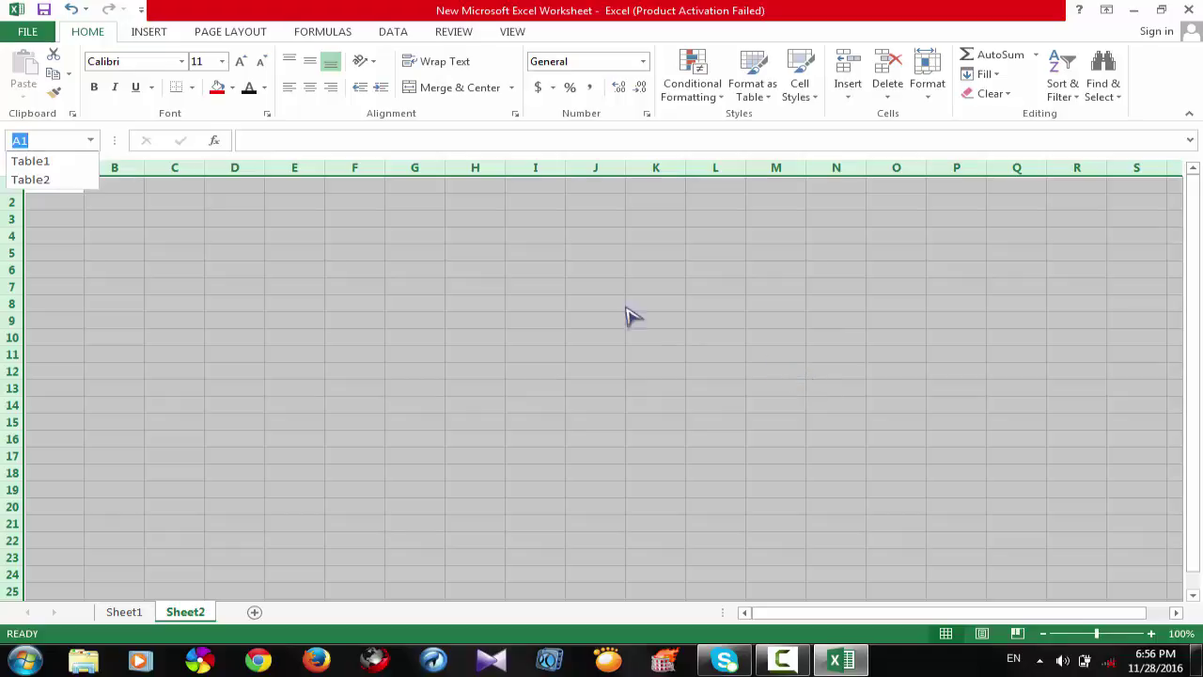
left_click(130, 147)
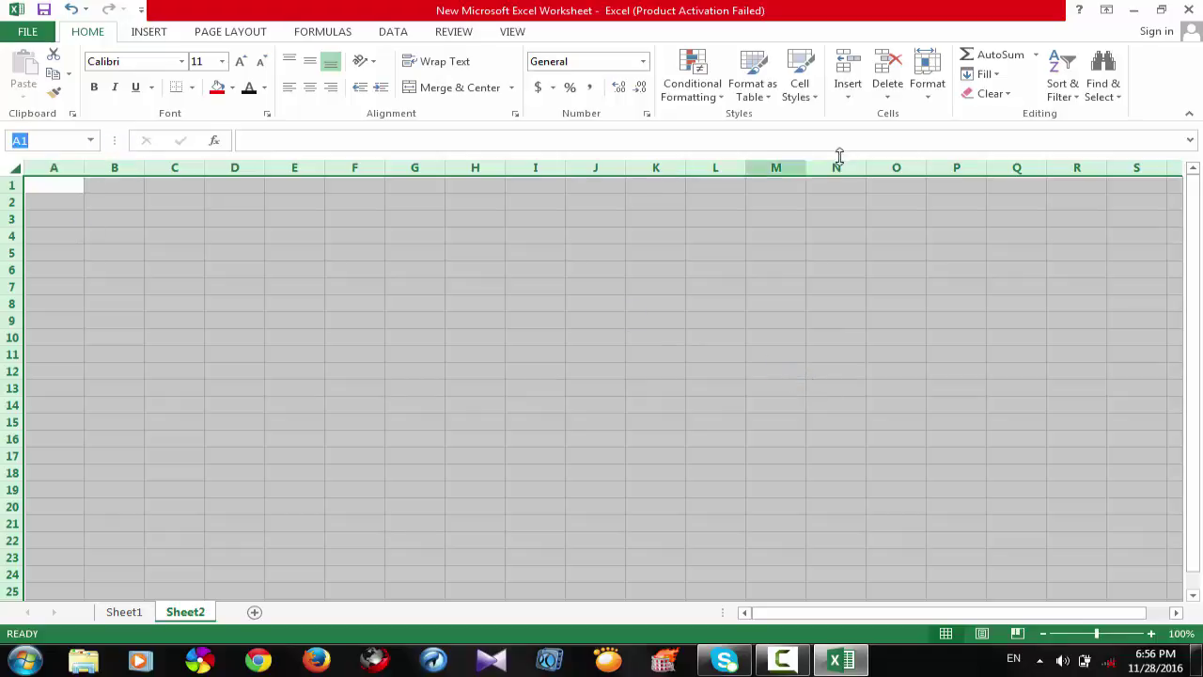
left_click(927, 79)
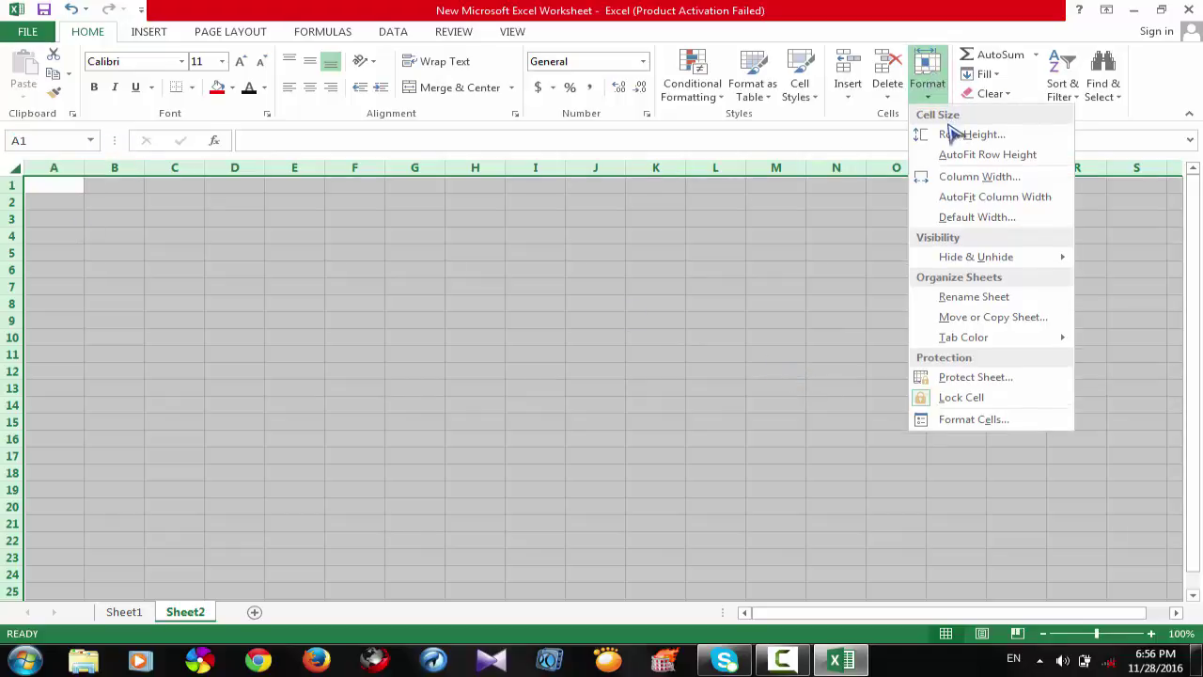
left_click(879, 80)
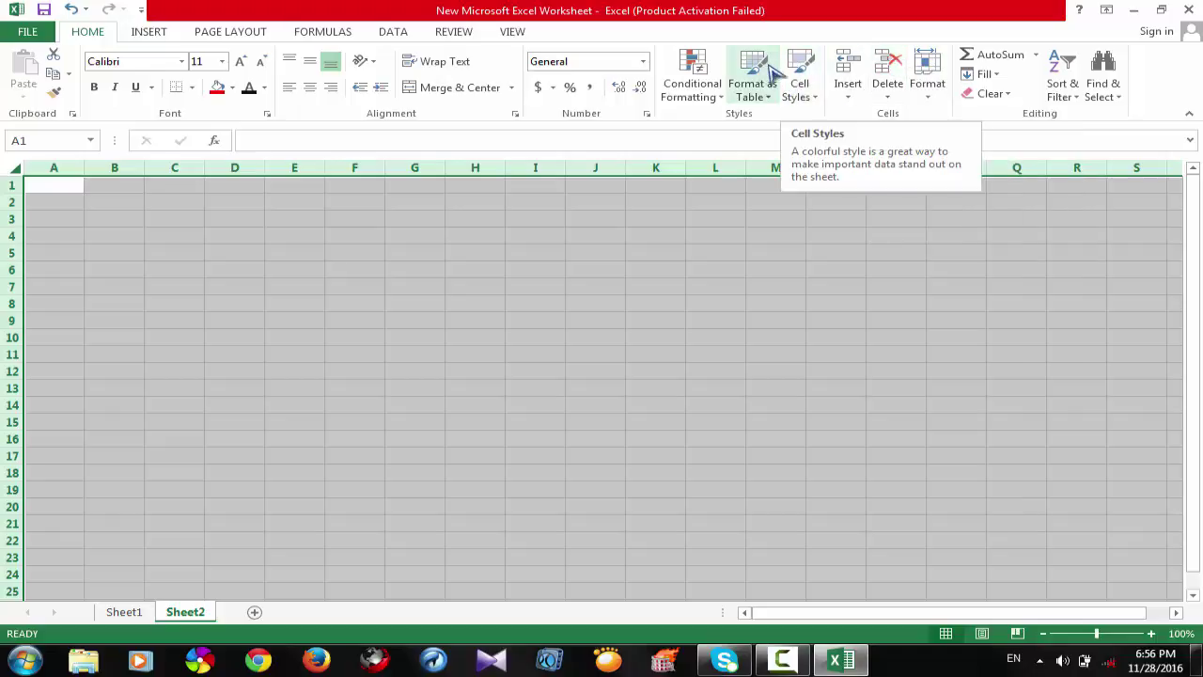
left_click(800, 78)
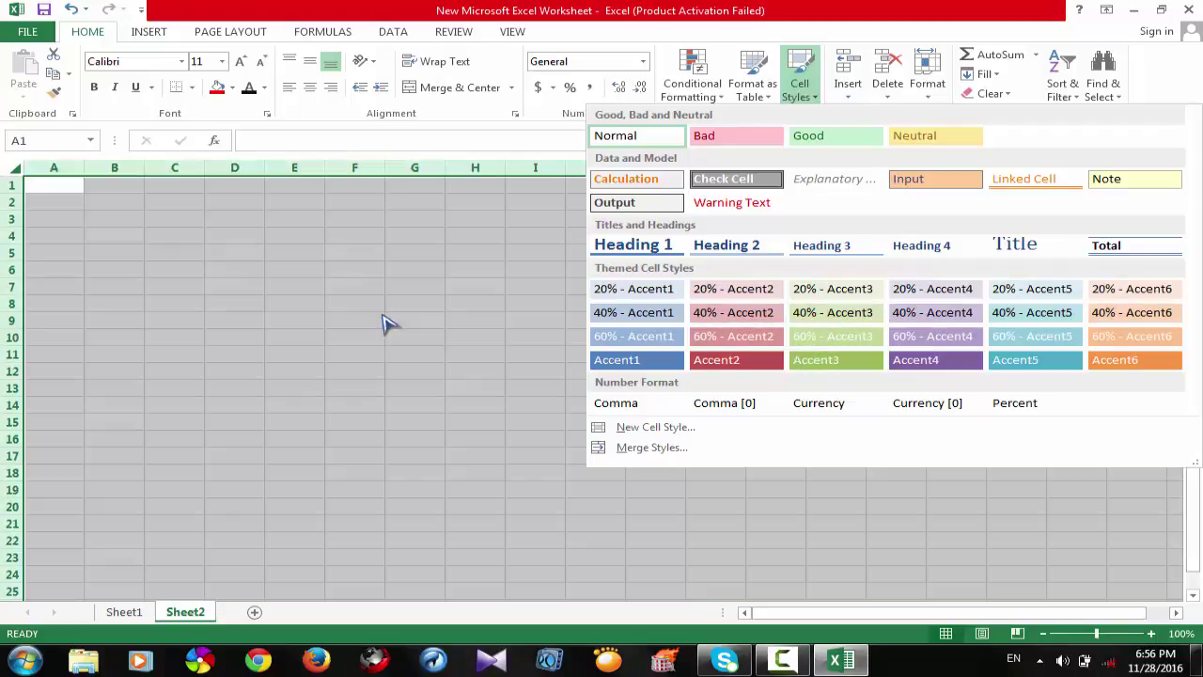
left_click(381, 316)
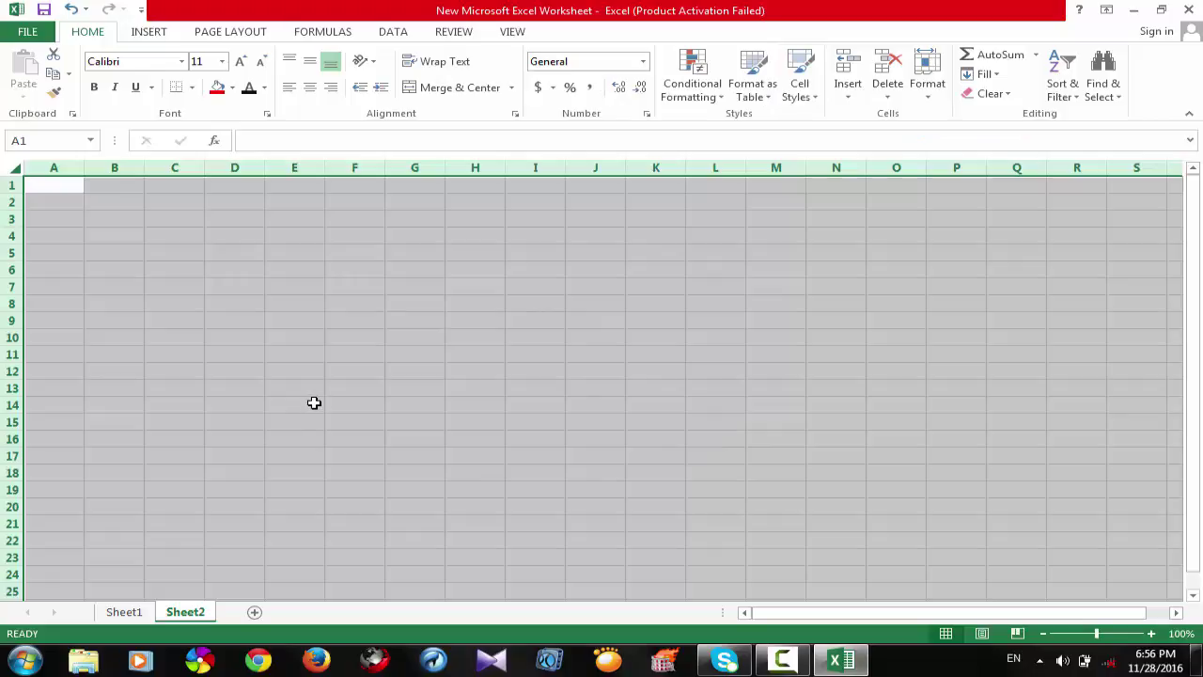
- Select the empty cell P8 on Sheet1 and look through the available cell styles
left_click(125, 612, "ctrl")
left_click(128, 614)
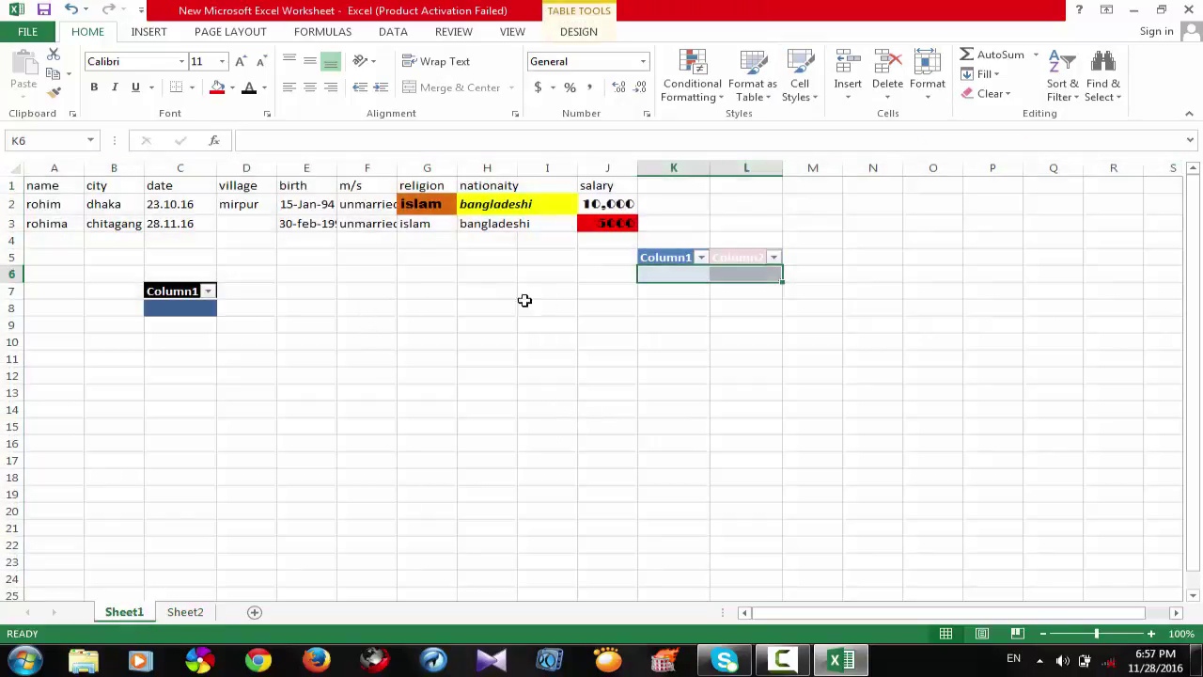
right_click(998, 307)
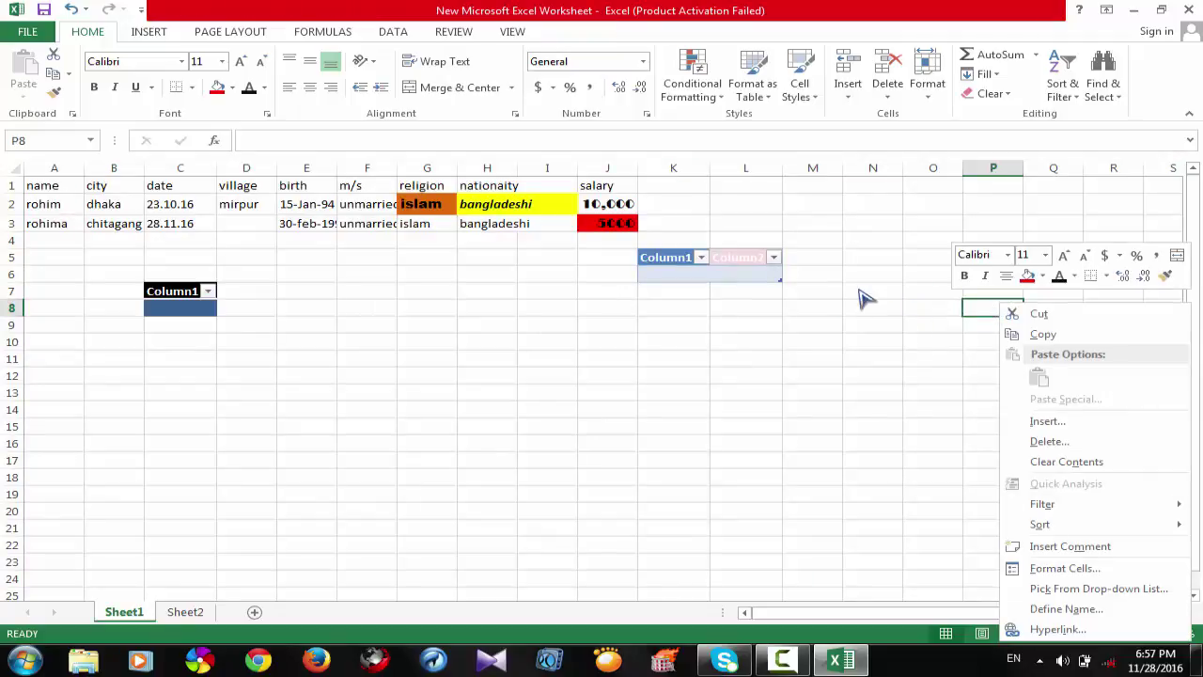
key("Escape")
left_click(800, 83)
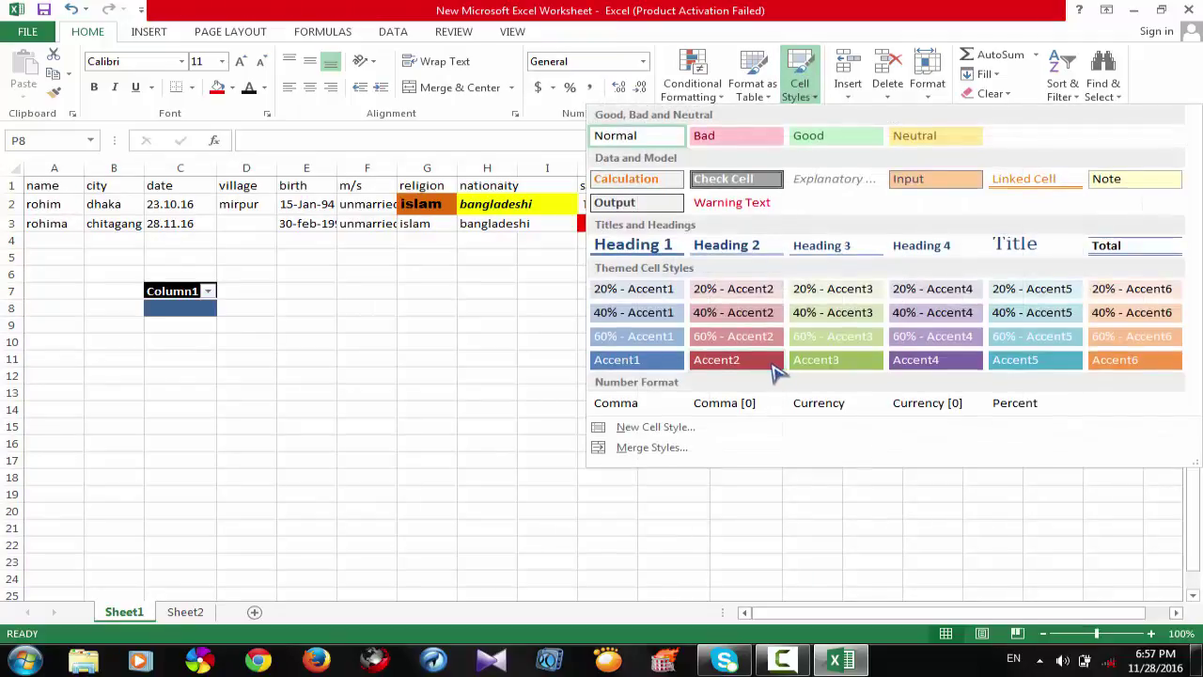
- Switch to Sheet2 and apply the Accent4 cell style to all its cells
left_click(176, 614)
left_click(185, 612)
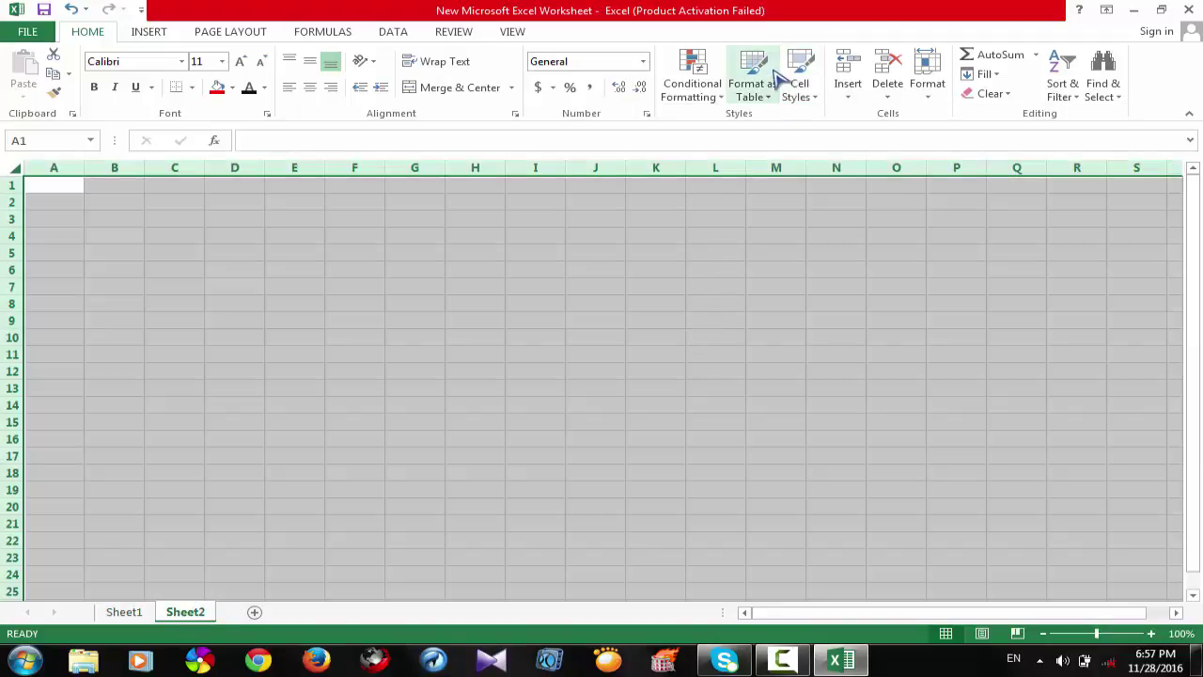
left_click(799, 84)
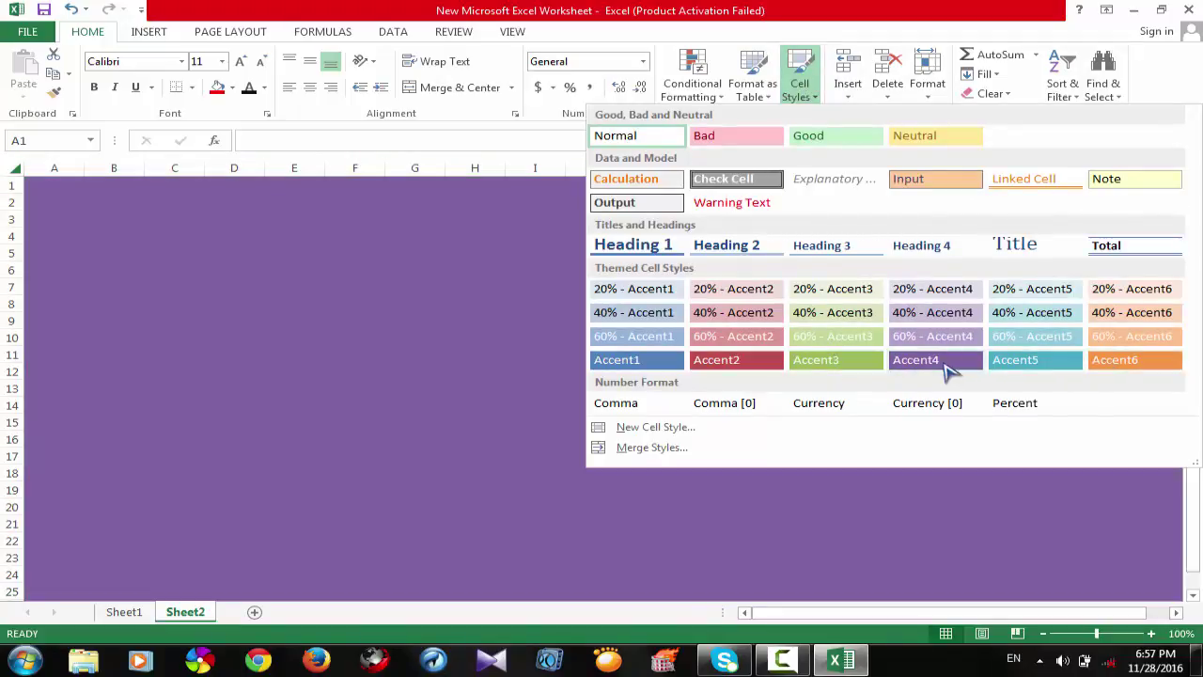
left_click(943, 368)
- Try to format the entire Sheet2 as a table with the dark teal table style, leaving the headers option off
left_click(753, 83)
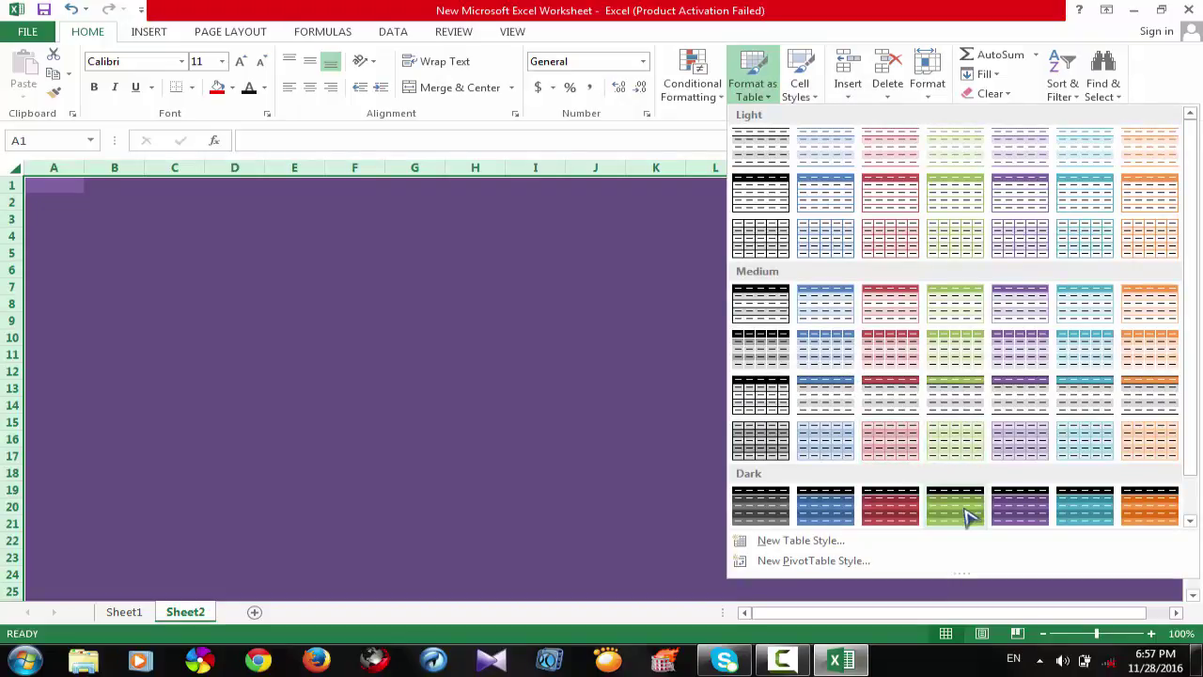
left_click(1086, 519)
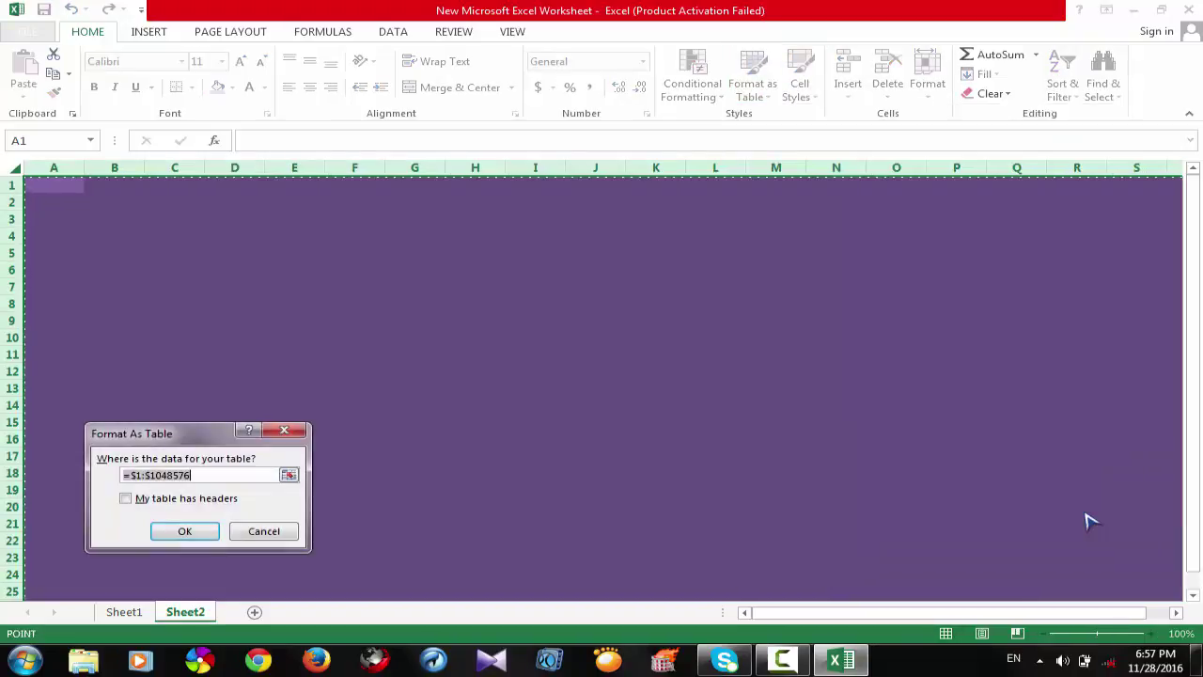
left_click(183, 532)
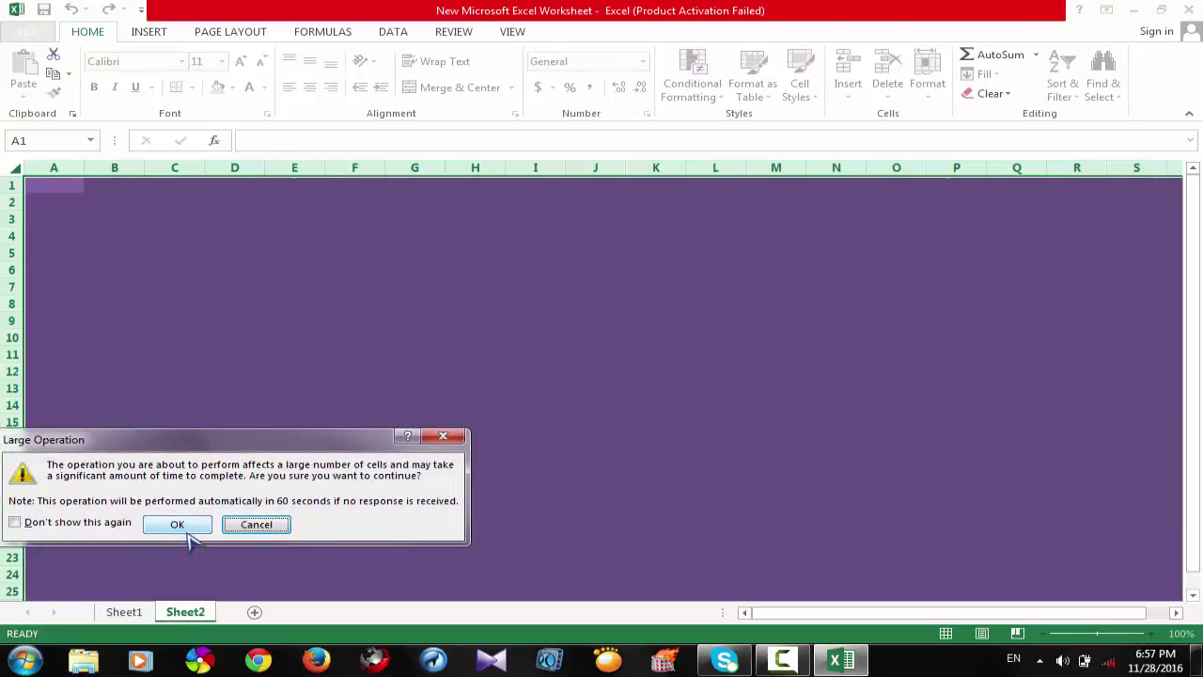
left_click(178, 524)
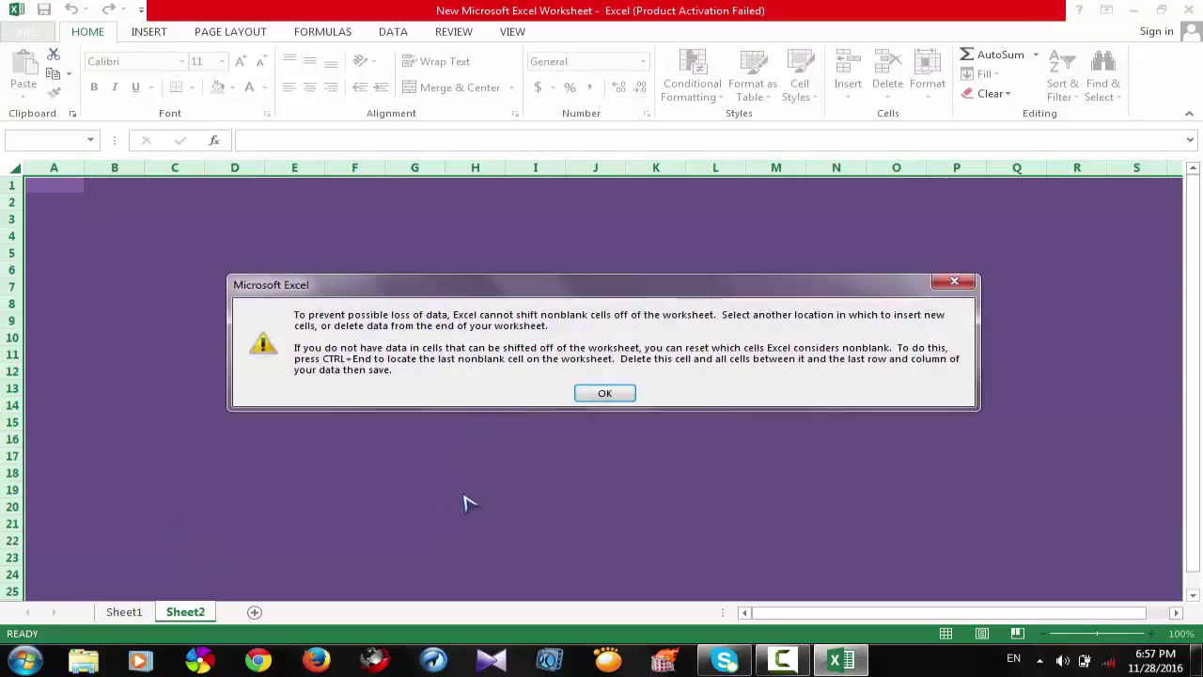
left_click(604, 393)
left_click(122, 321)
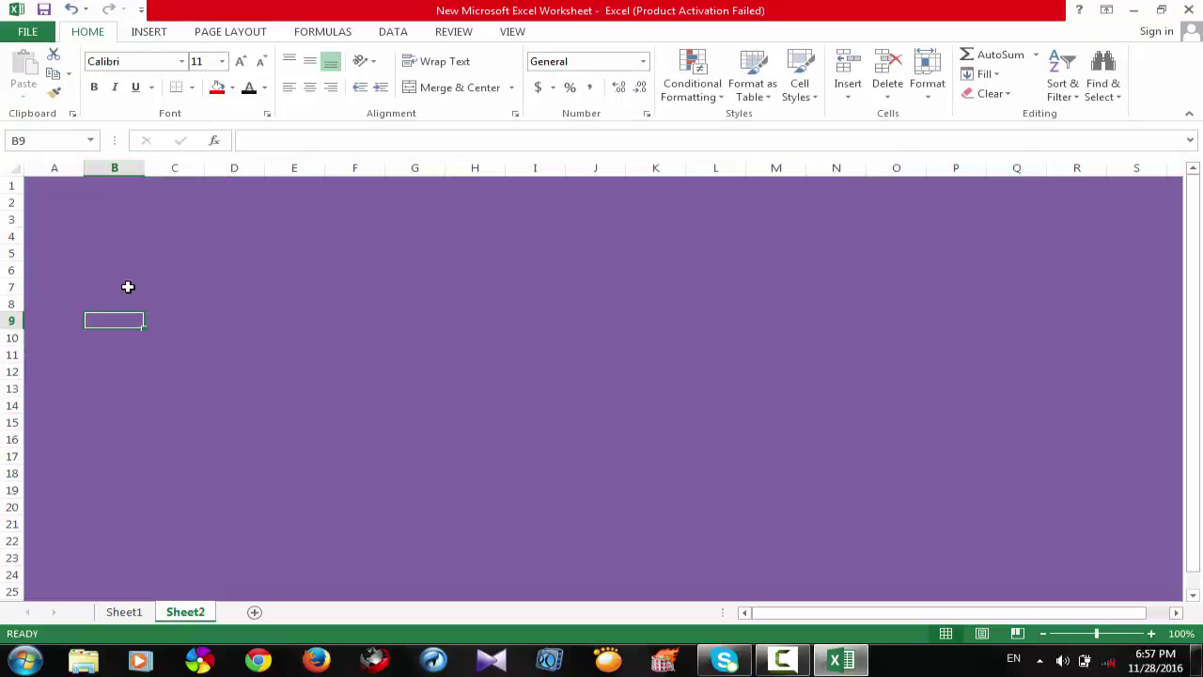
- Return to Sheet1 and minimise the workbook window
left_click(106, 220)
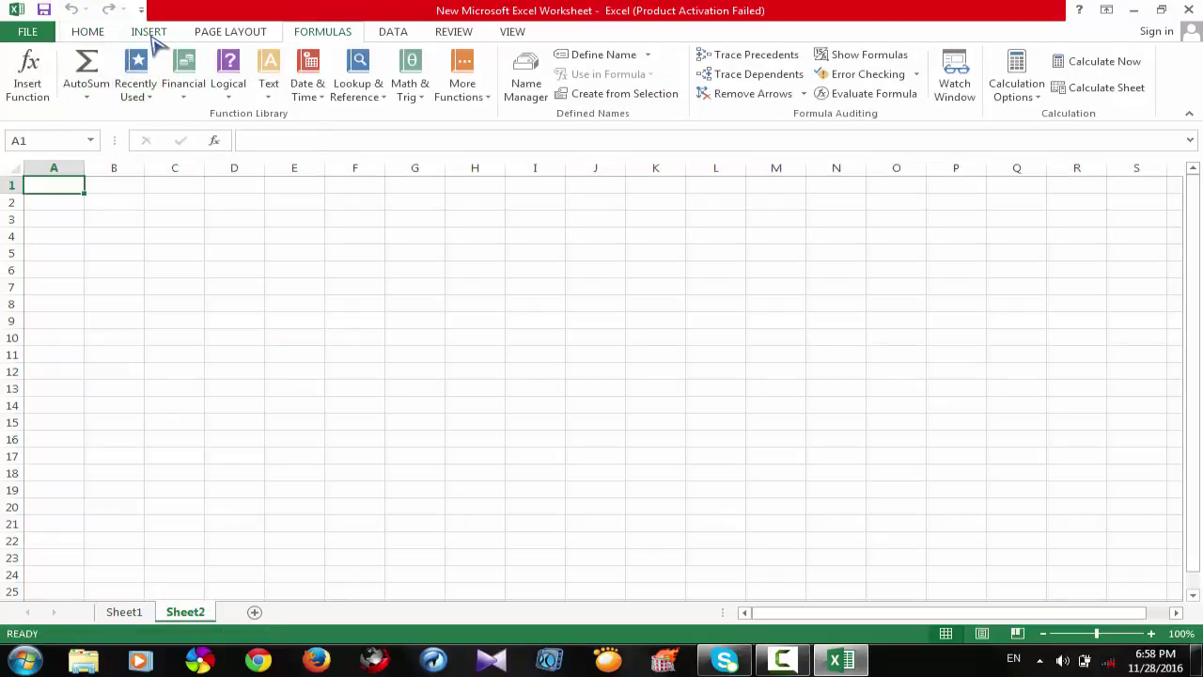
left_click(90, 33)
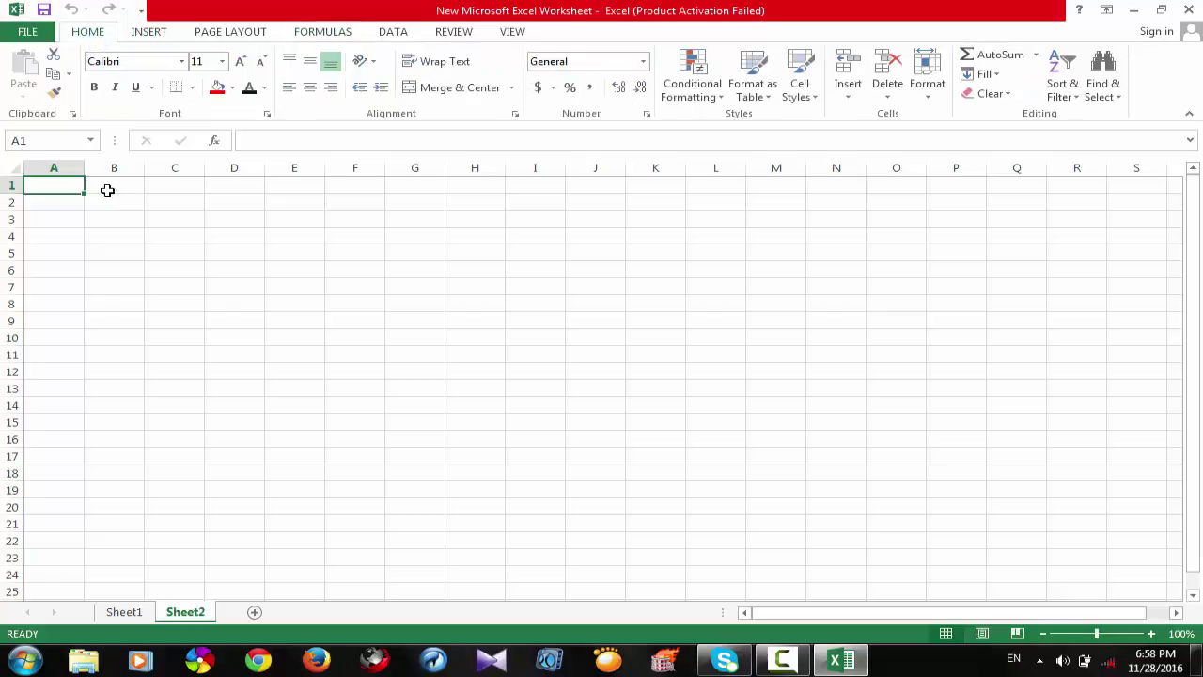
left_click(124, 612)
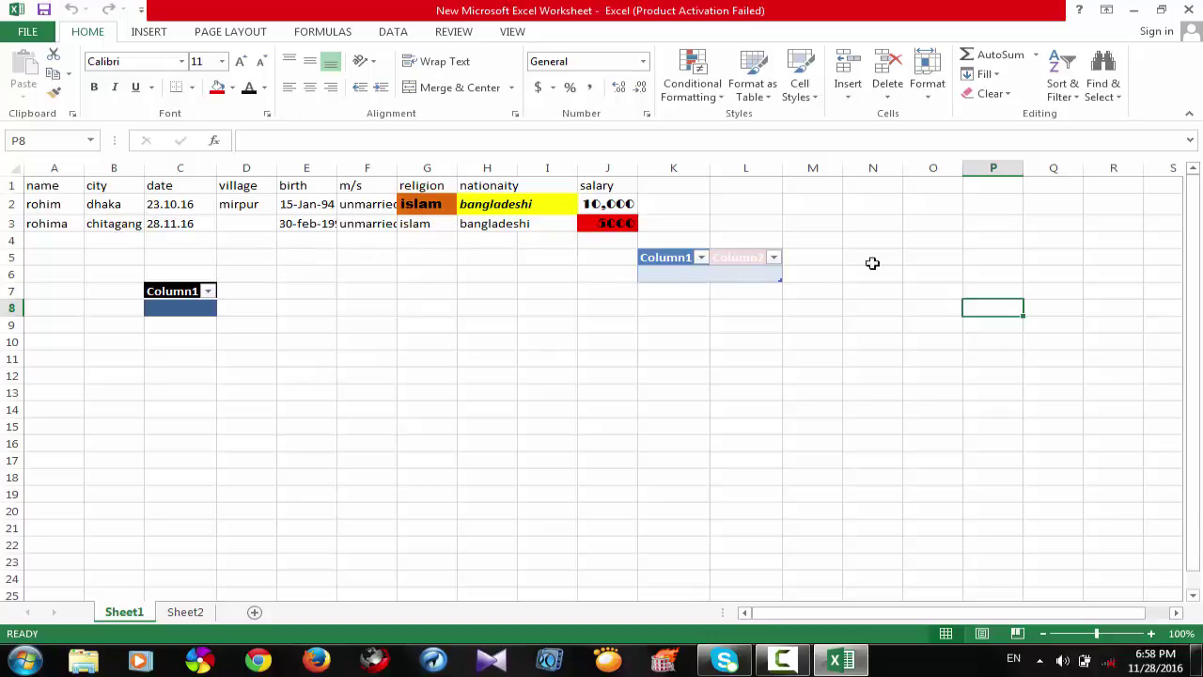
left_click(1134, 10)
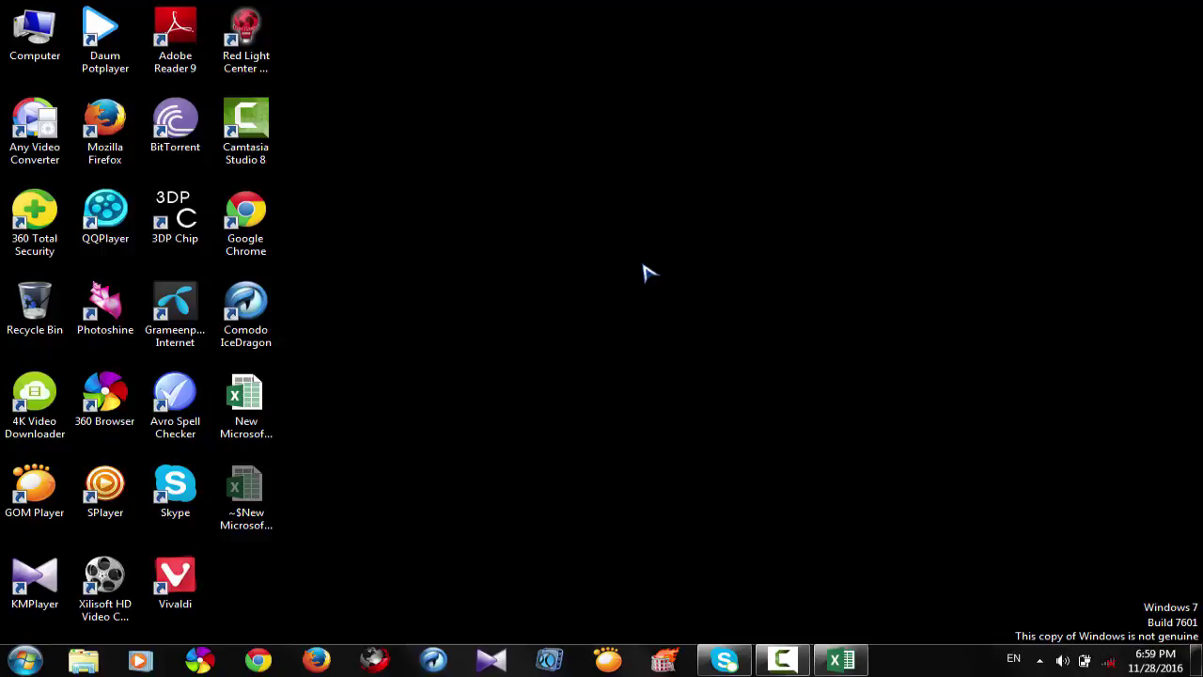
left_click(783, 661)
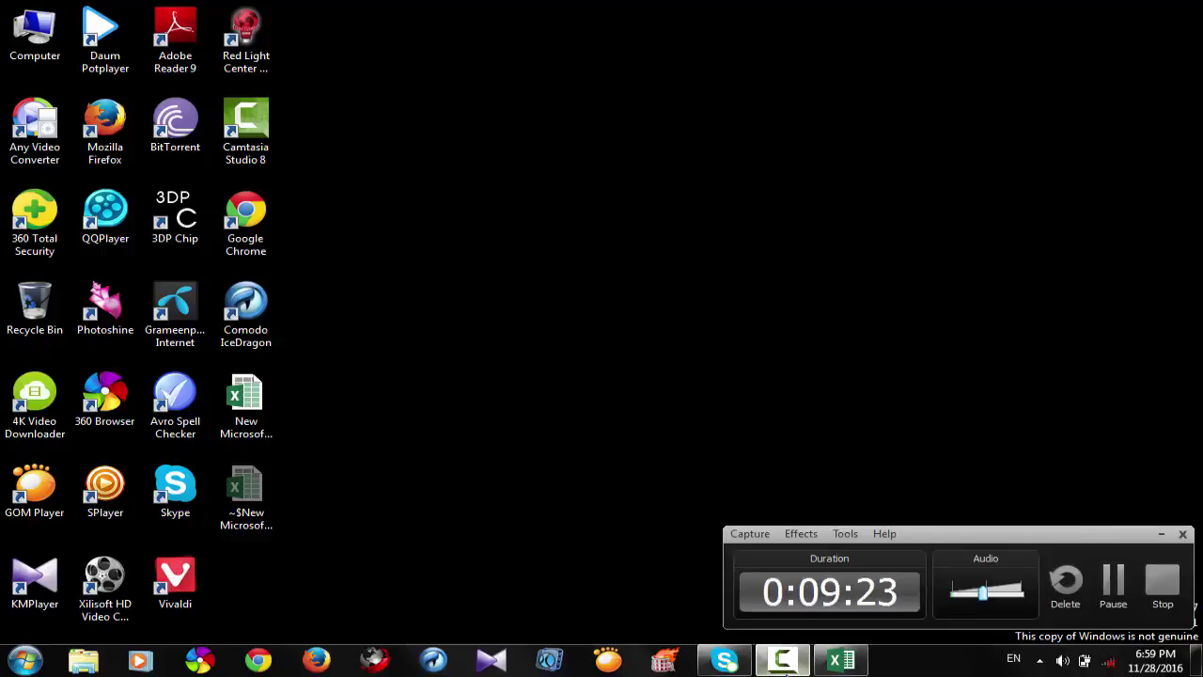